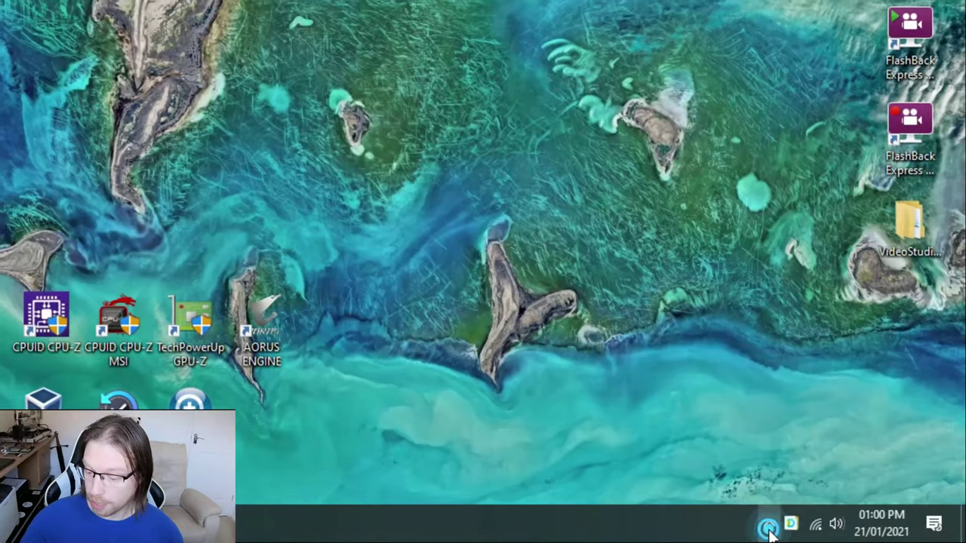
- Open the Synology Drive Client settings window from the tray icon's options menu
click(779, 523)
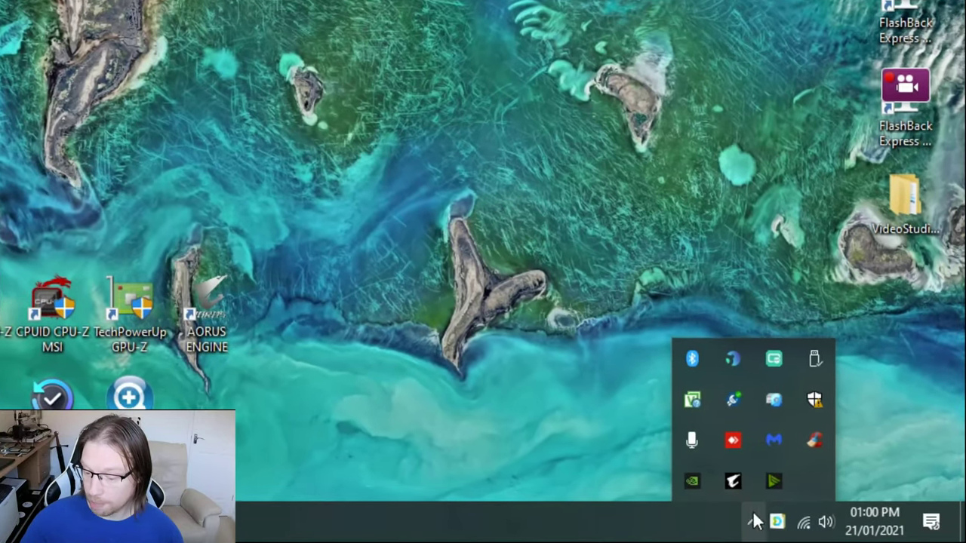
click(759, 523)
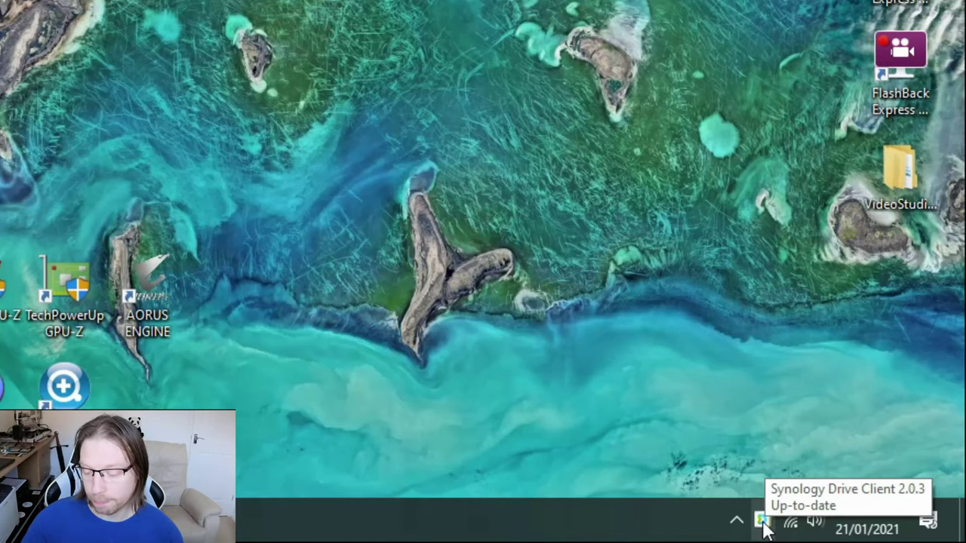
click(763, 522)
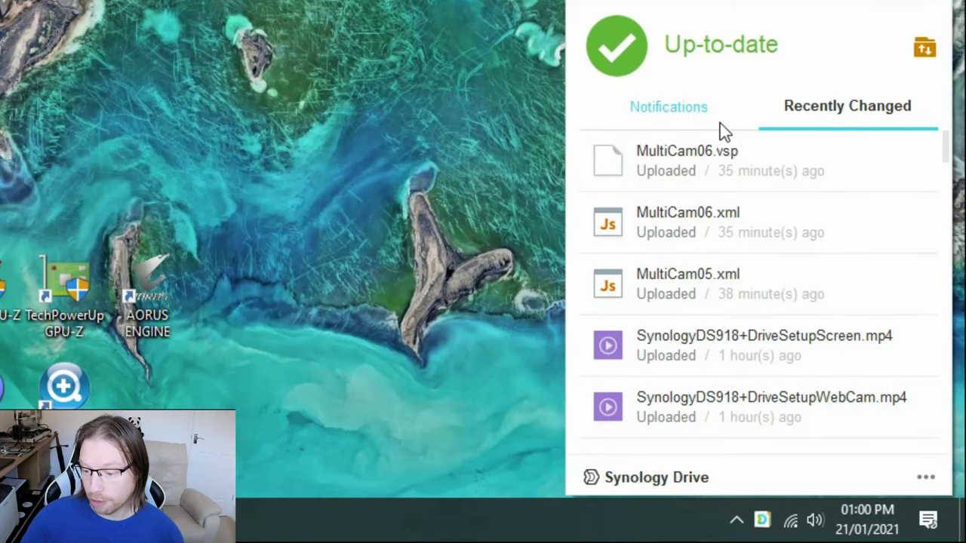
click(926, 480)
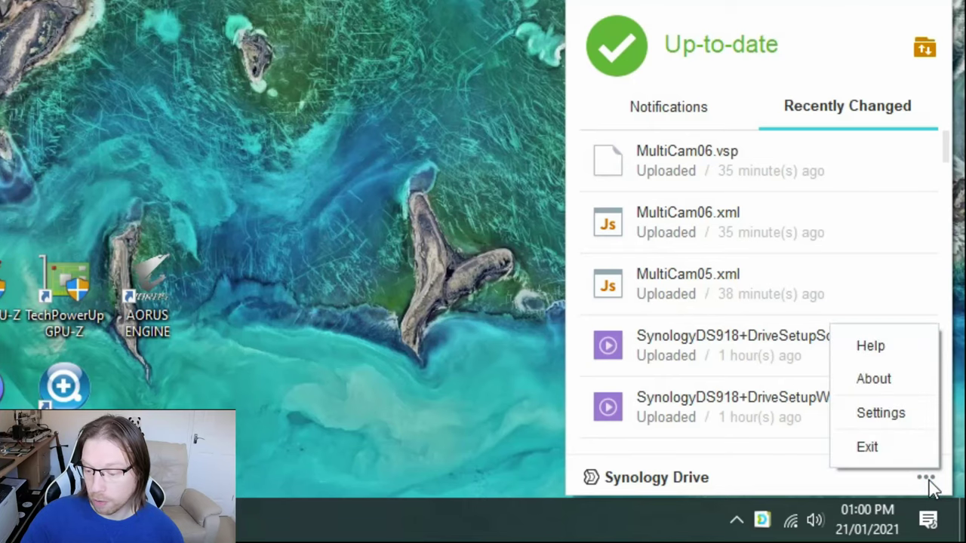
click(906, 420)
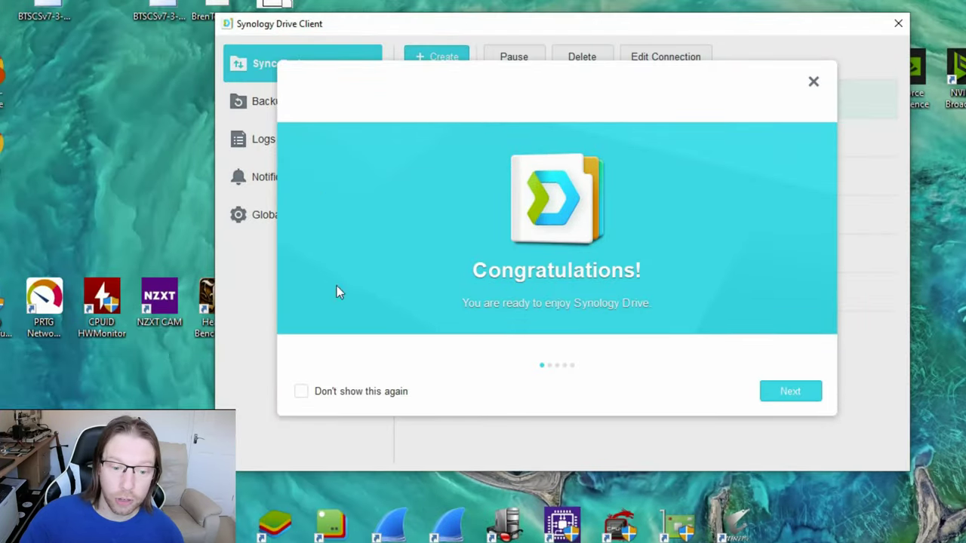
- Page through the welcome tour and close it, leaving 'don't show again' unticked
click(778, 392)
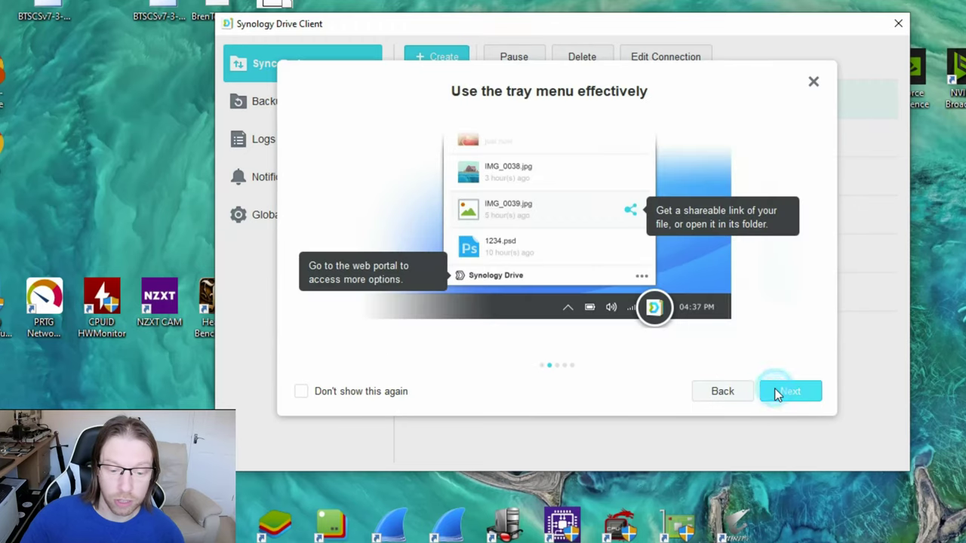
click(777, 394)
click(778, 393)
click(300, 392)
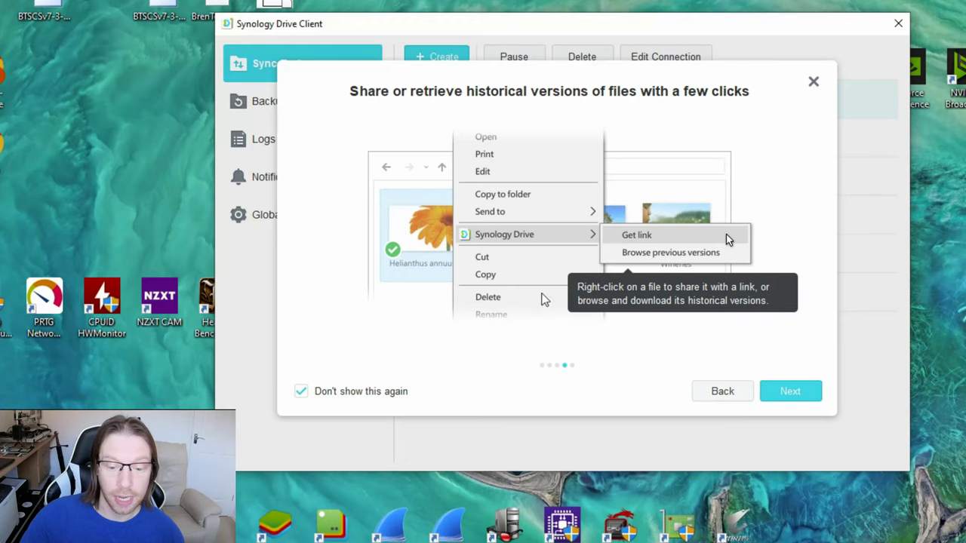
click(300, 392)
click(813, 82)
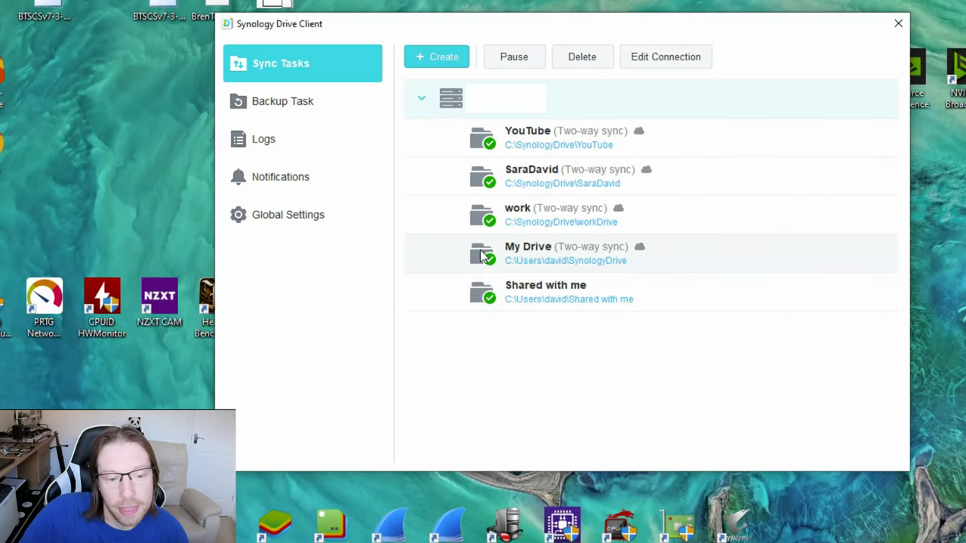
- Check the Backup Task status, then go back to the Sync Tasks list
click(294, 102)
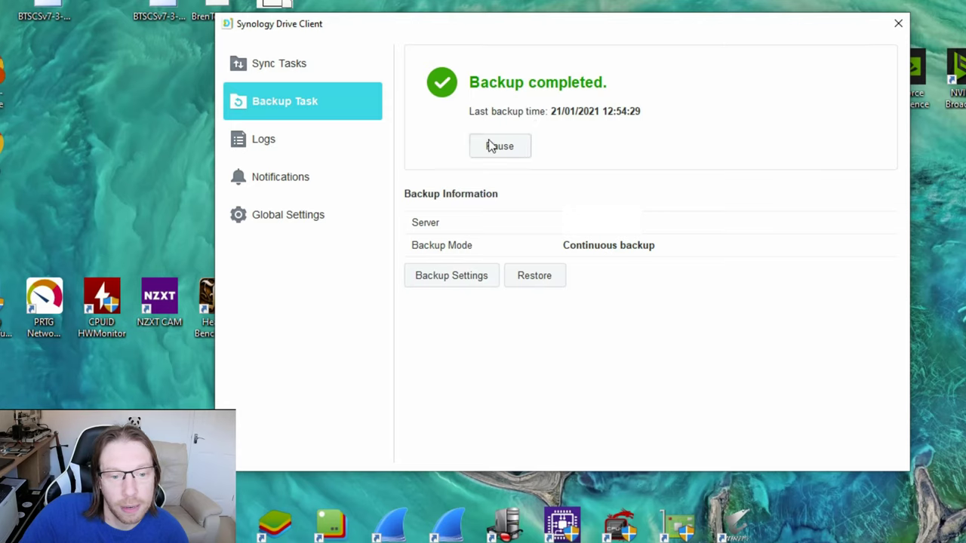
click(299, 68)
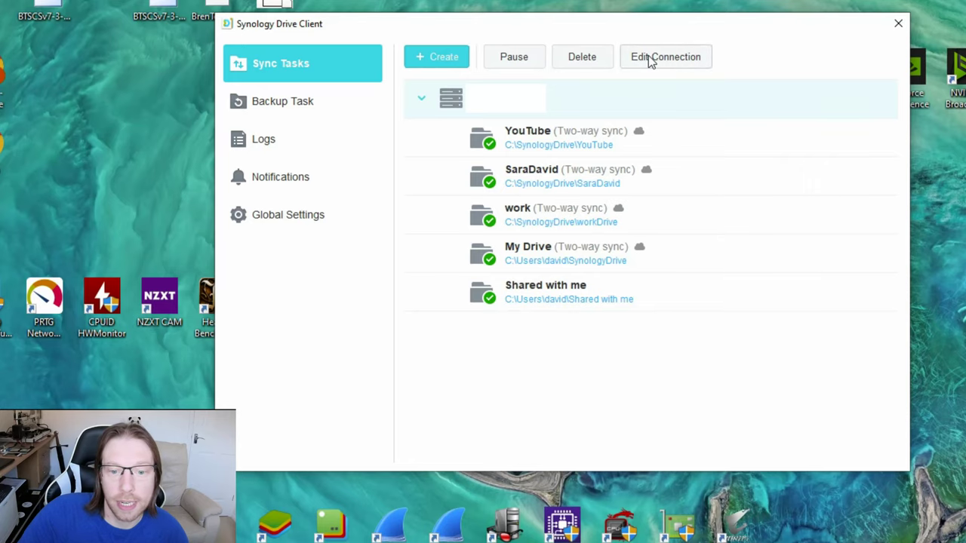
click(680, 56)
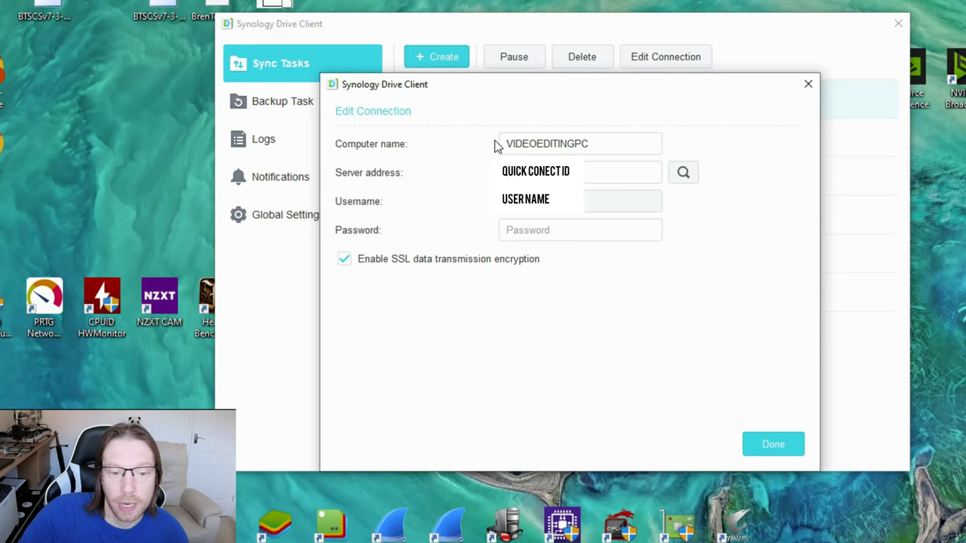
drag(592, 142, 494, 144)
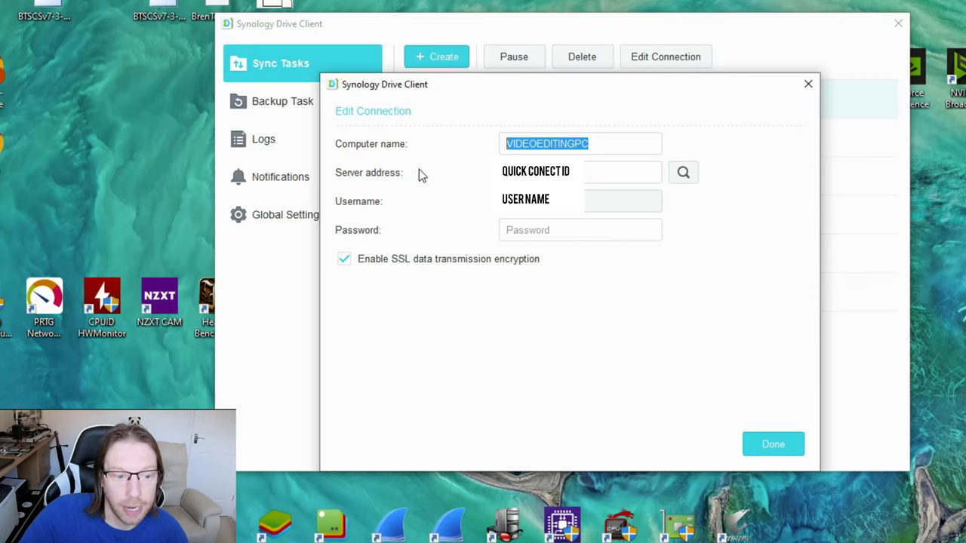
click(528, 172)
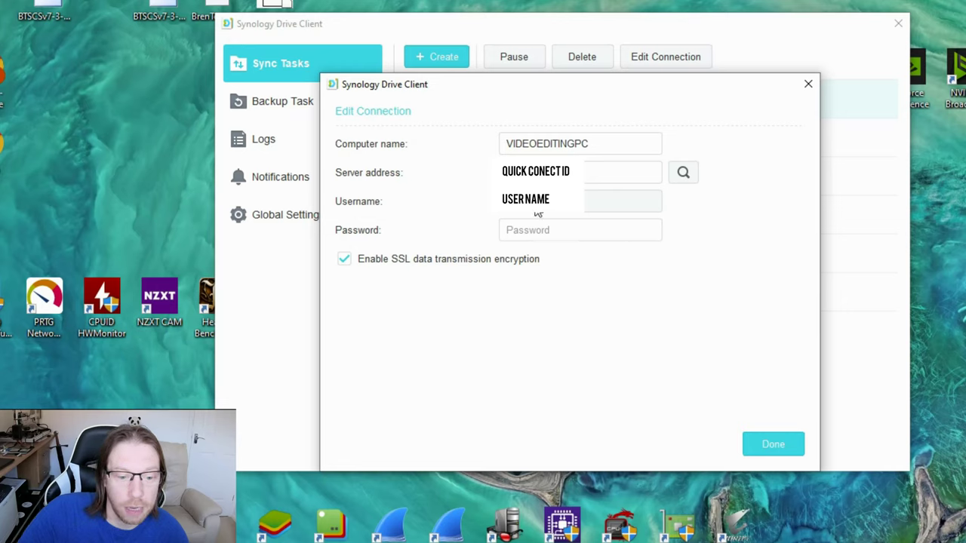
click(532, 230)
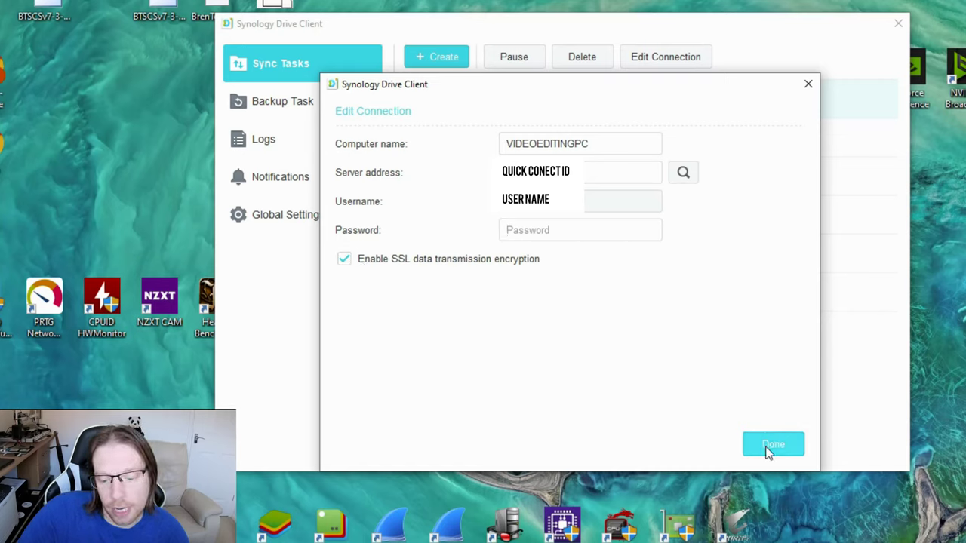
- Close the connection details, pause and resume the YouTube sync task, then view Backup Task status
click(808, 83)
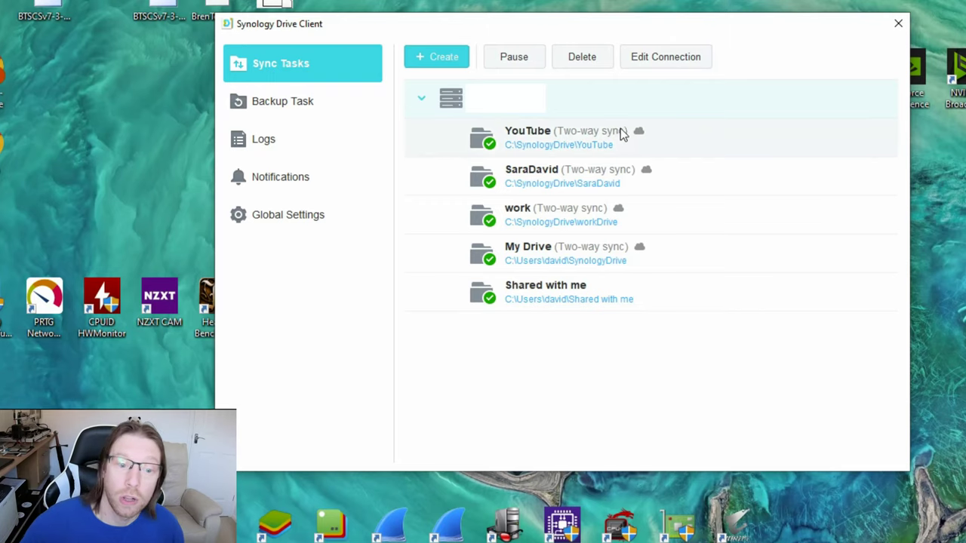
click(557, 141)
click(521, 62)
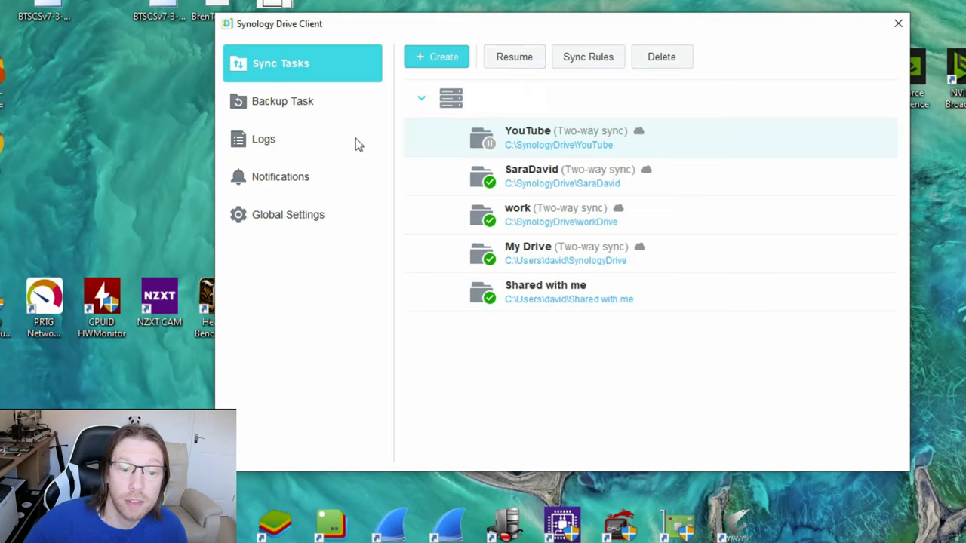
click(512, 60)
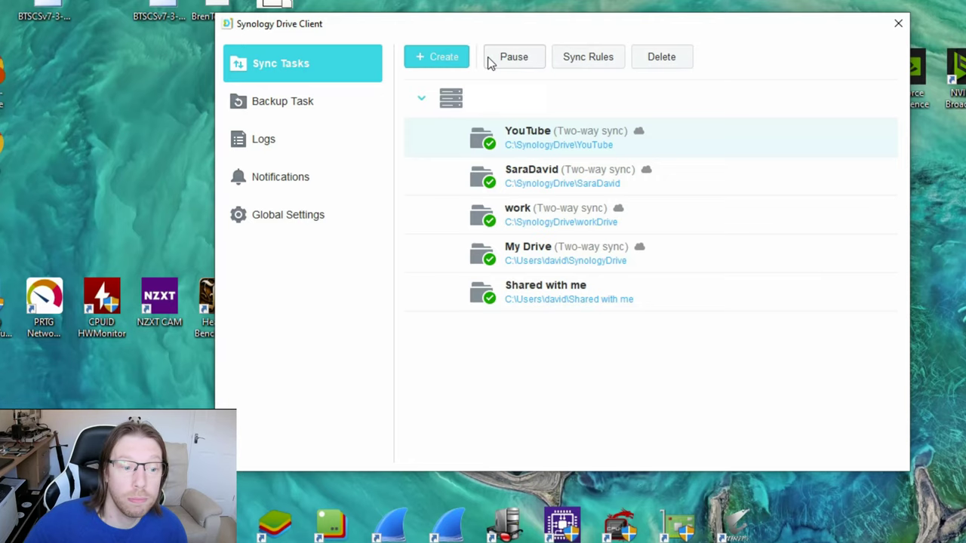
click(293, 105)
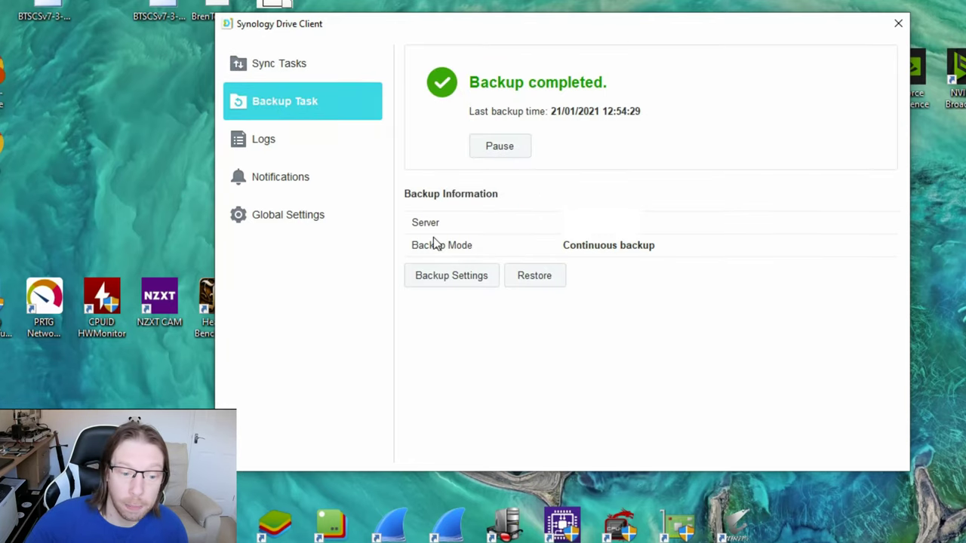
click(456, 278)
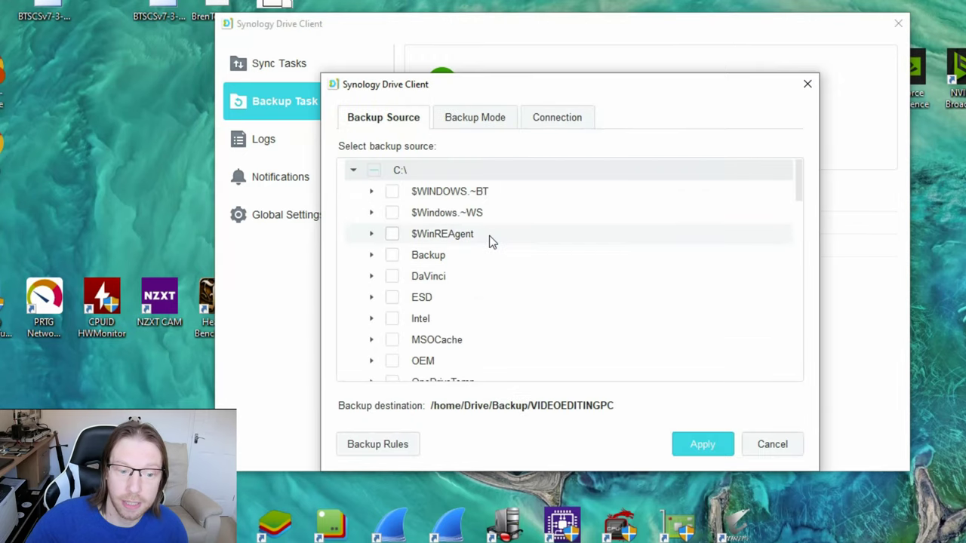
click(558, 120)
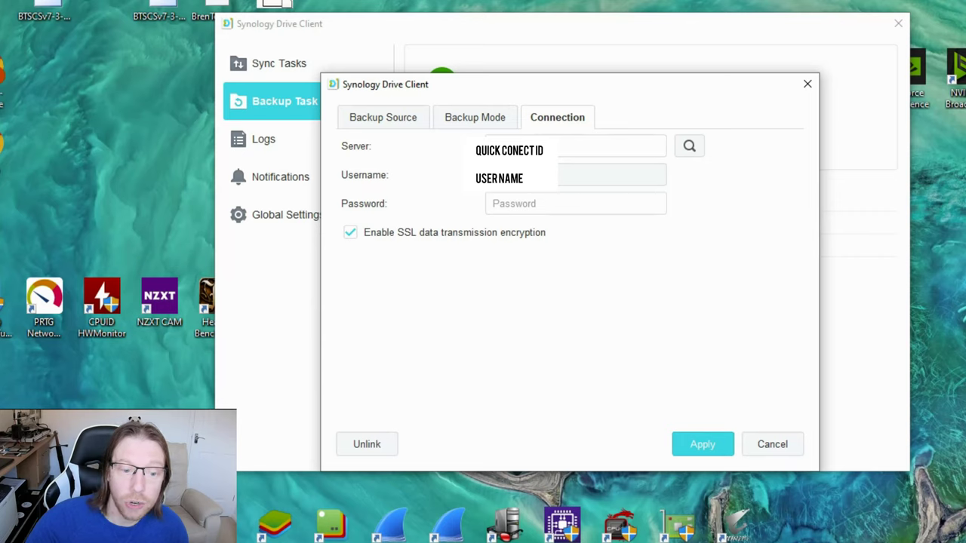
click(512, 206)
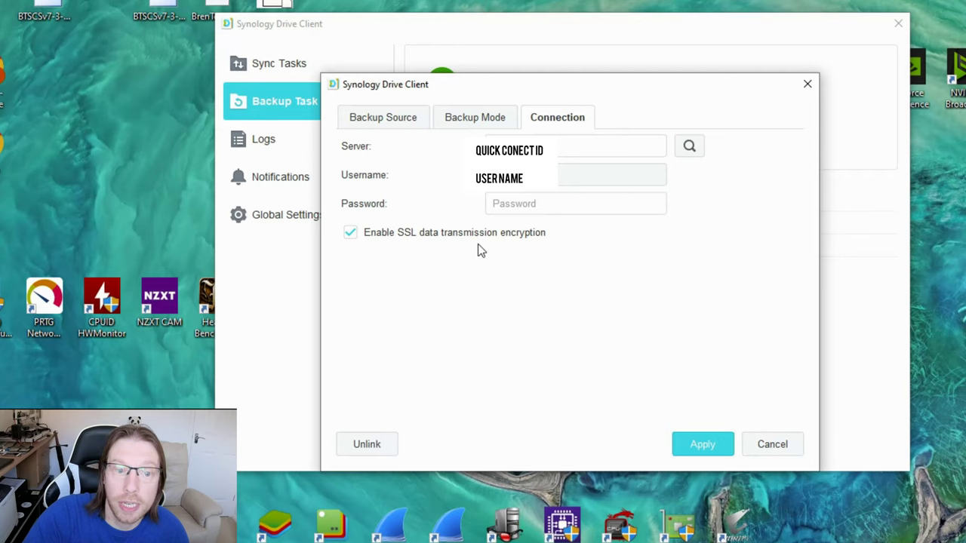
click(807, 86)
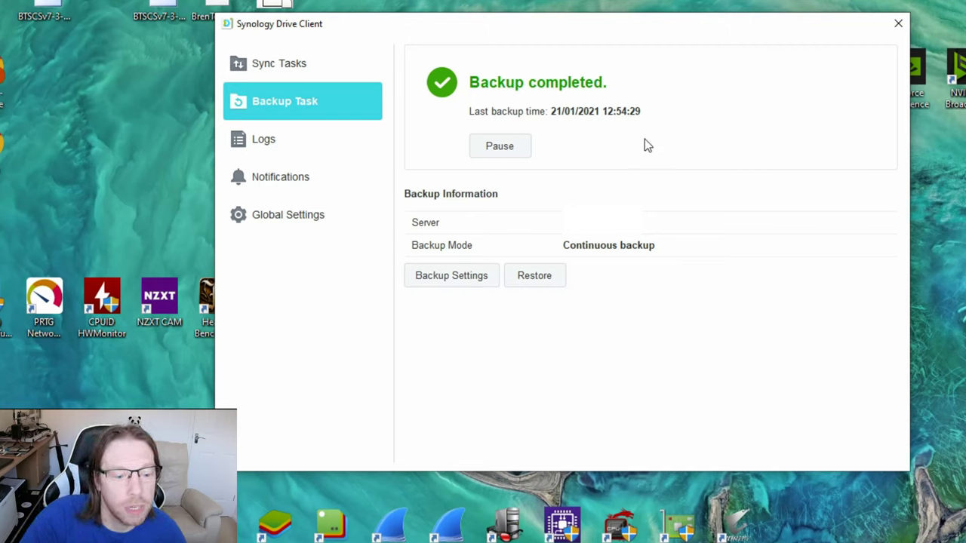
- Reopen Backup Settings and review the checked Desktop, Documents, Music, Pictures and Videos folders
click(446, 279)
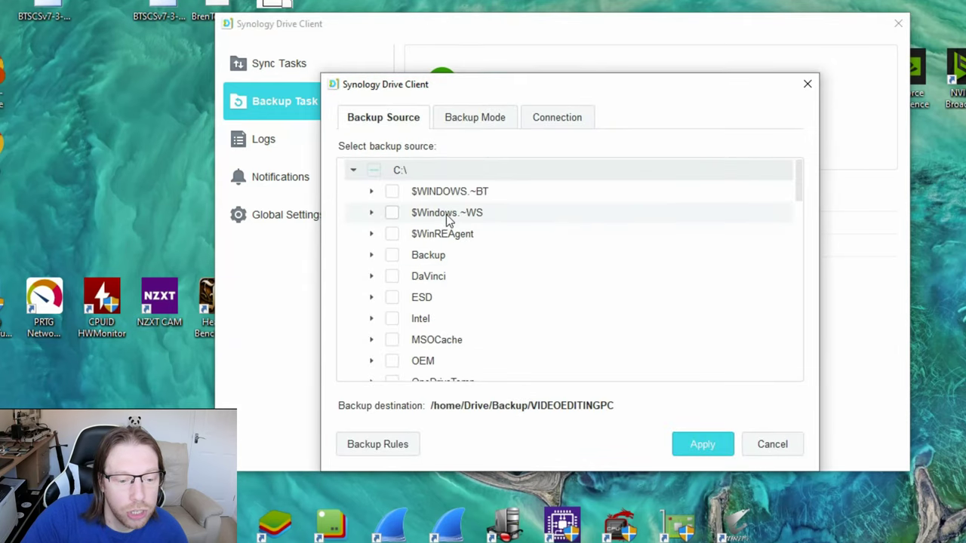
scroll(446, 214, down, 3)
scroll(447, 214, down, 12)
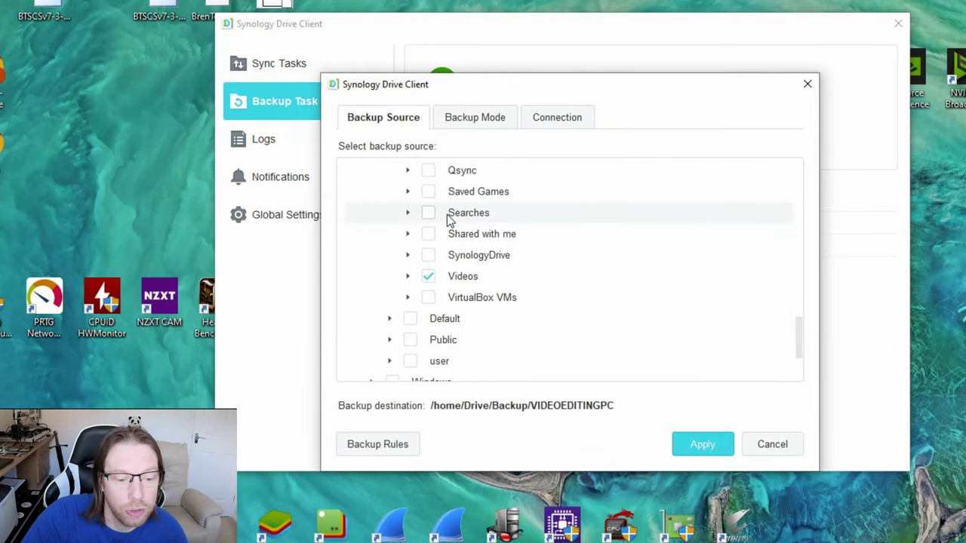
scroll(447, 219, up, 12)
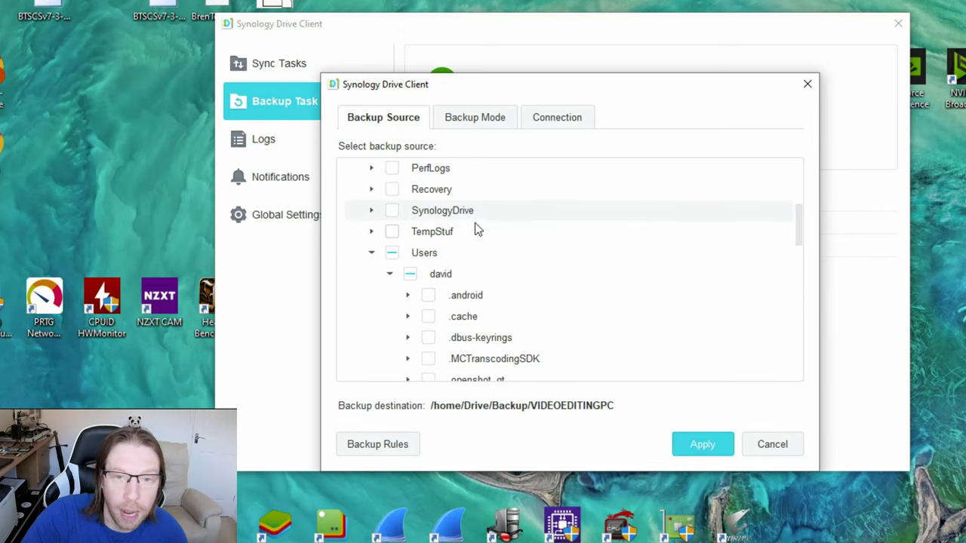
scroll(503, 230, down, 1)
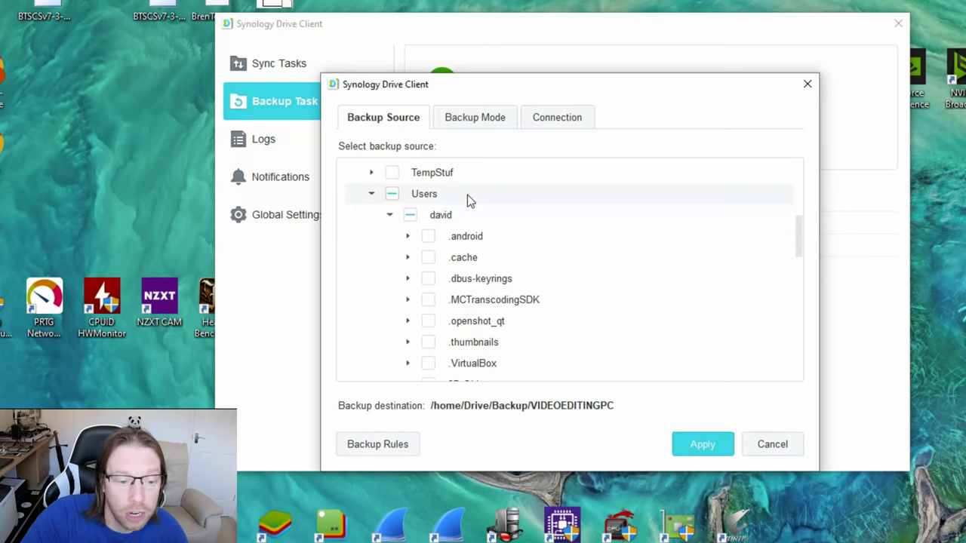
scroll(502, 218, down, 4)
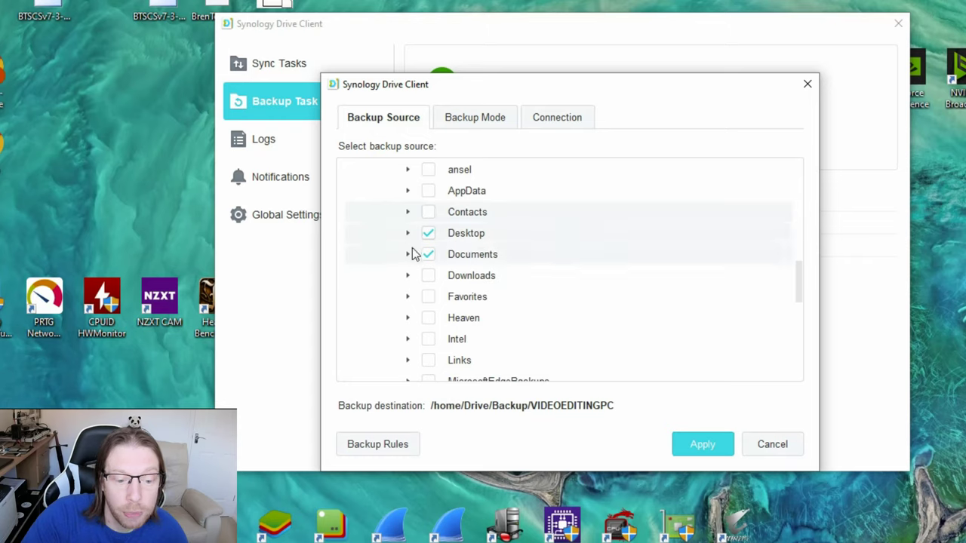
scroll(548, 252, down, 5)
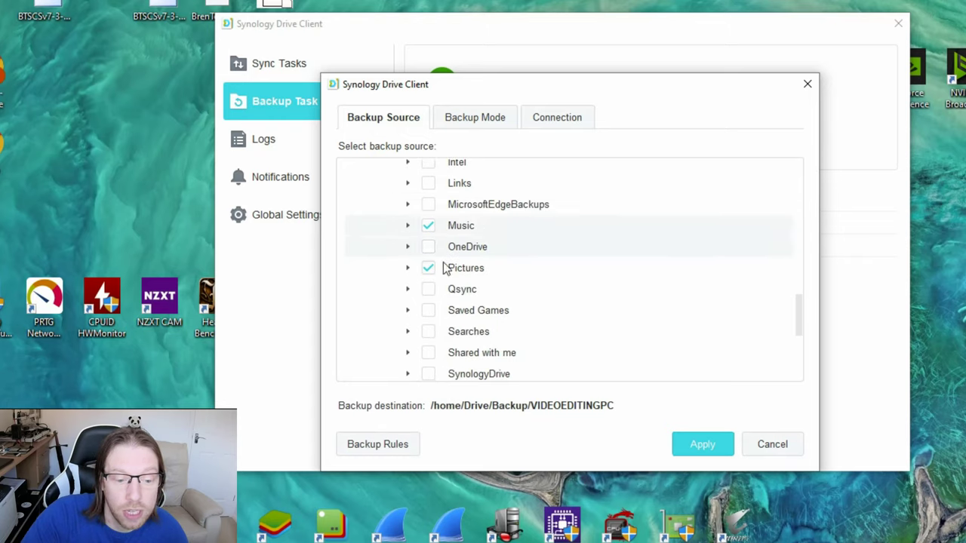
scroll(476, 270, down, 5)
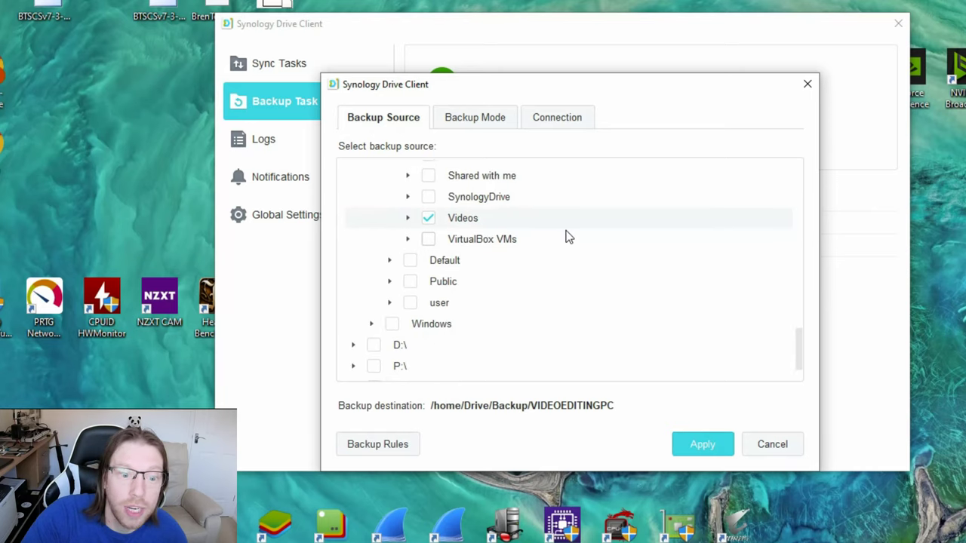
scroll(568, 237, up, 5)
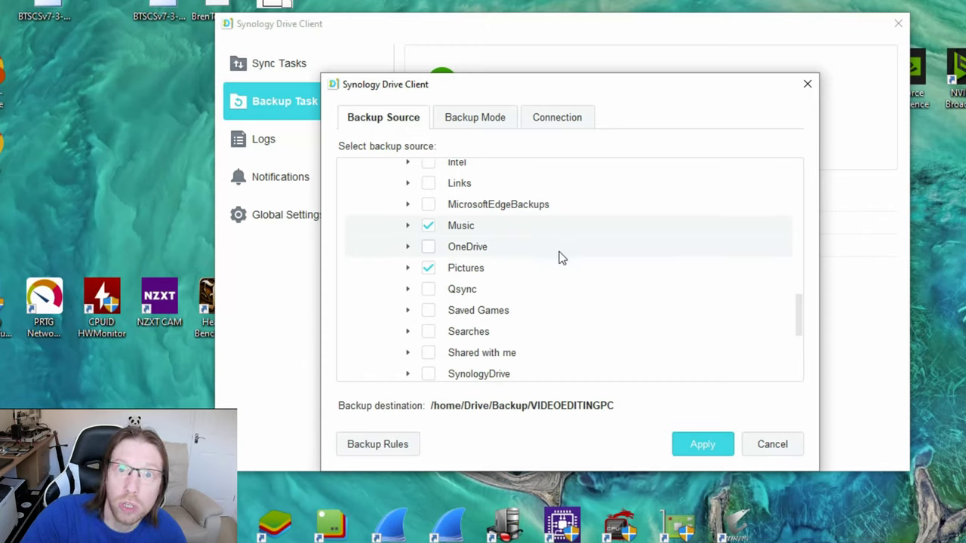
scroll(591, 262, up, 3)
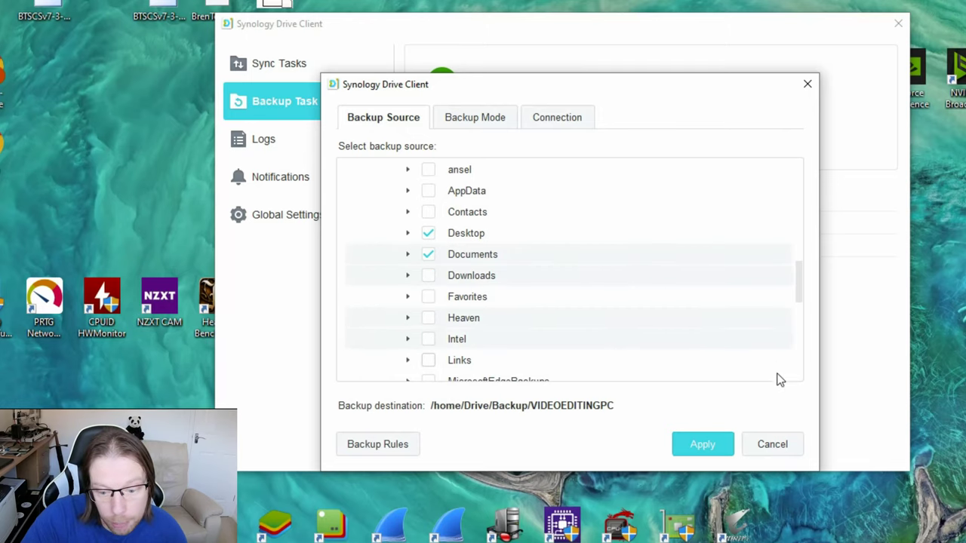
- Leave the backup settings, review the Notifications and General global settings, then close the client
click(806, 86)
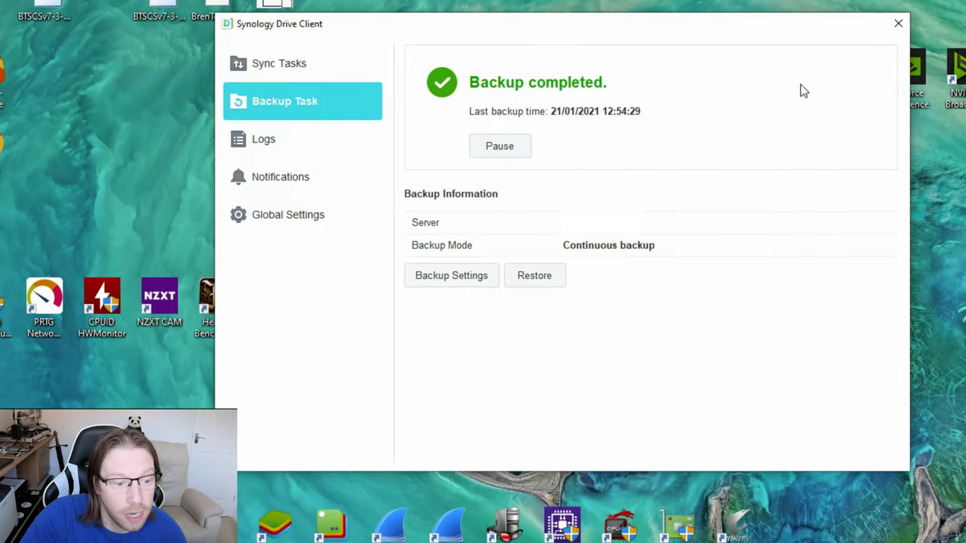
click(286, 218)
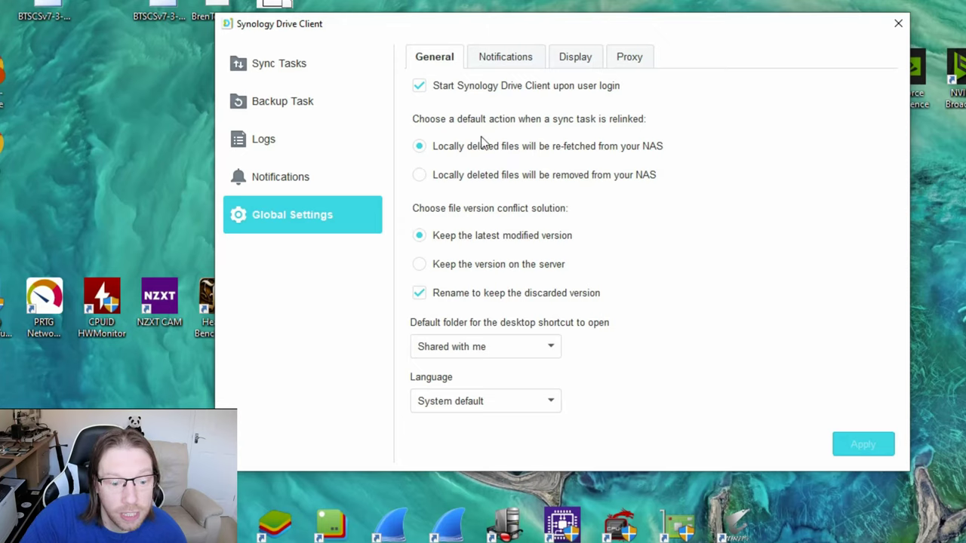
click(505, 61)
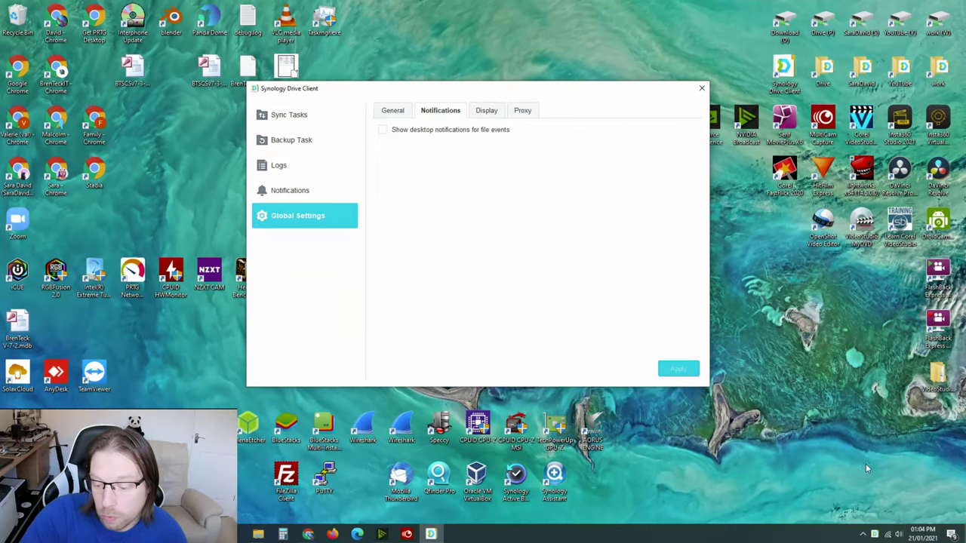
click(390, 113)
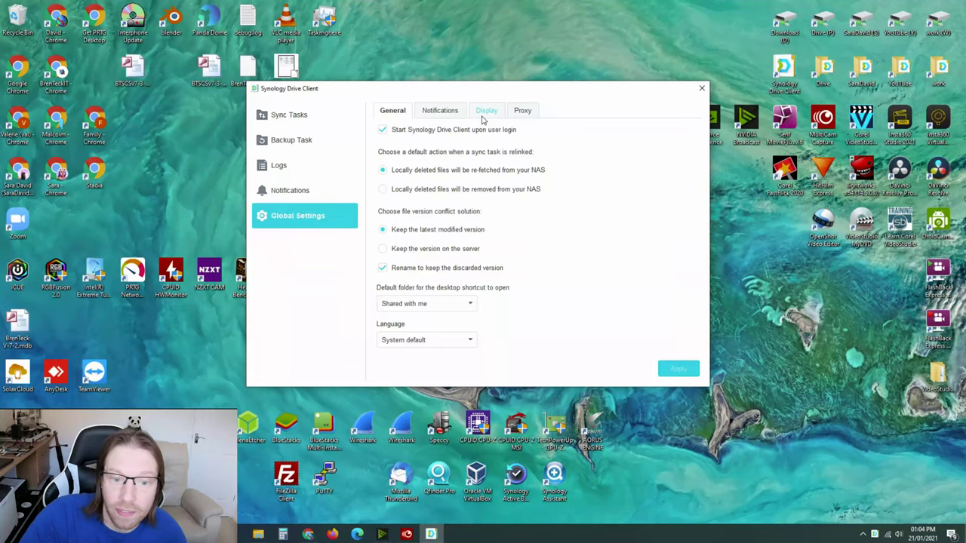
click(701, 89)
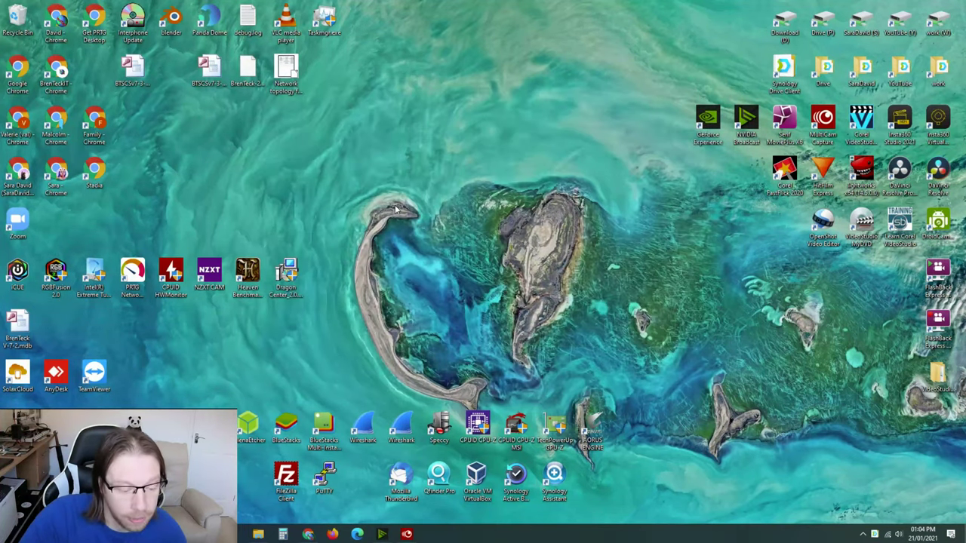
- Open a new File Explorer window at C:\SynologyDrive
right_click(258, 534)
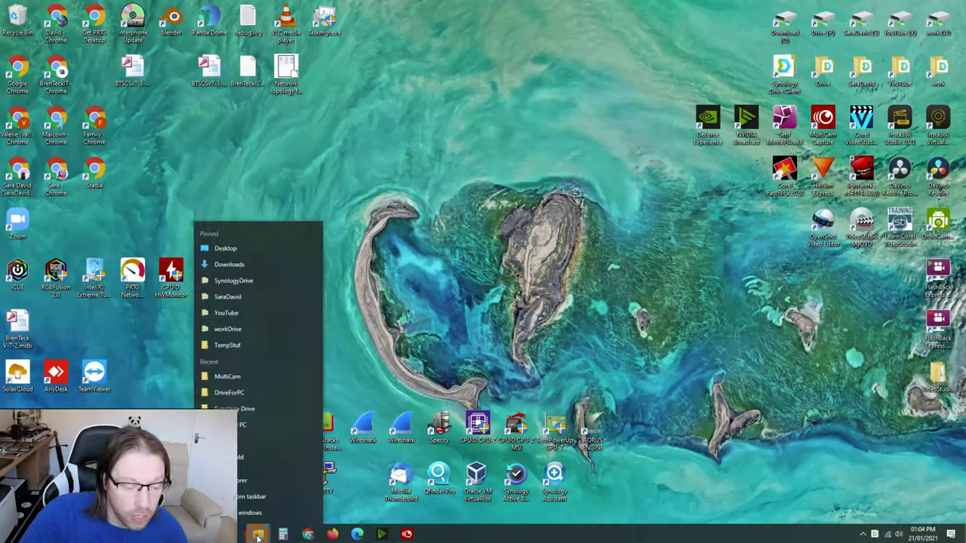
click(252, 481)
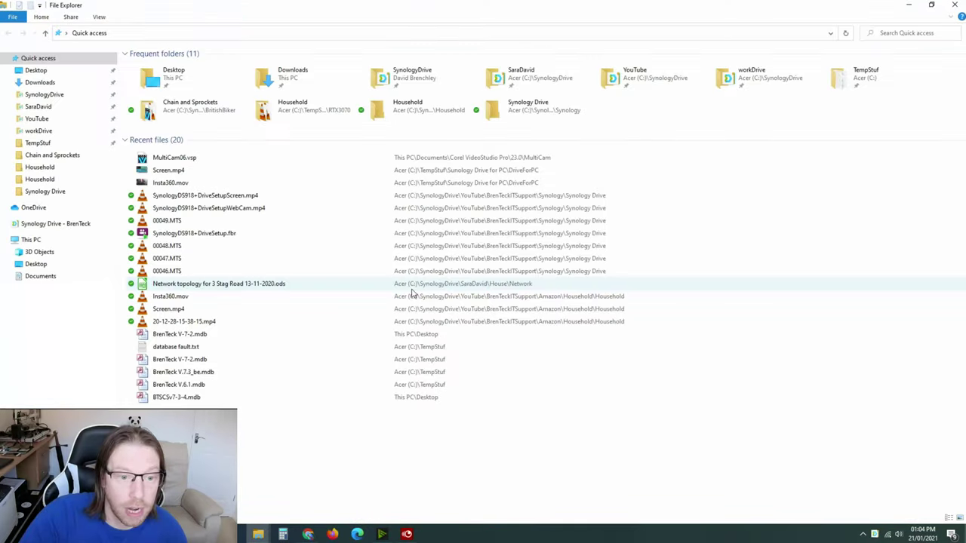
click(29, 240)
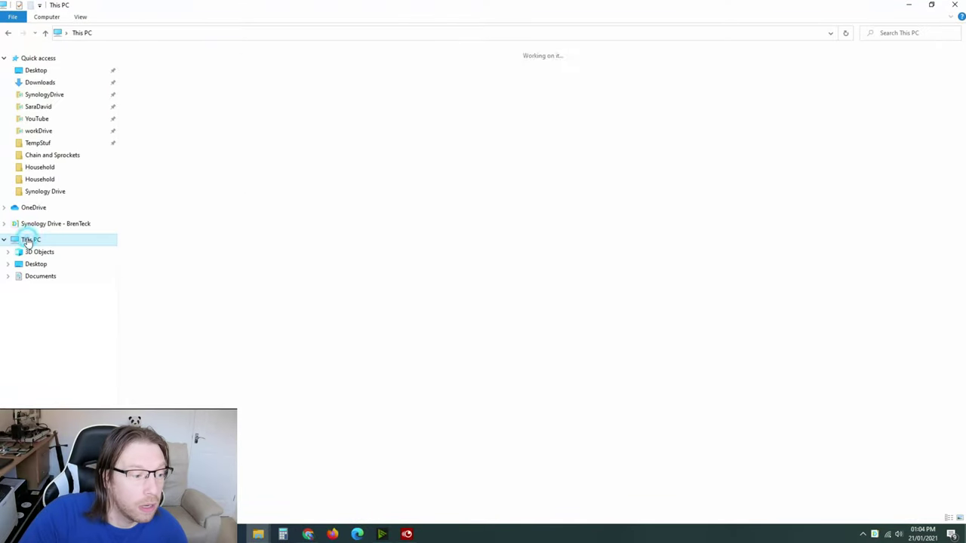
double_click(139, 148)
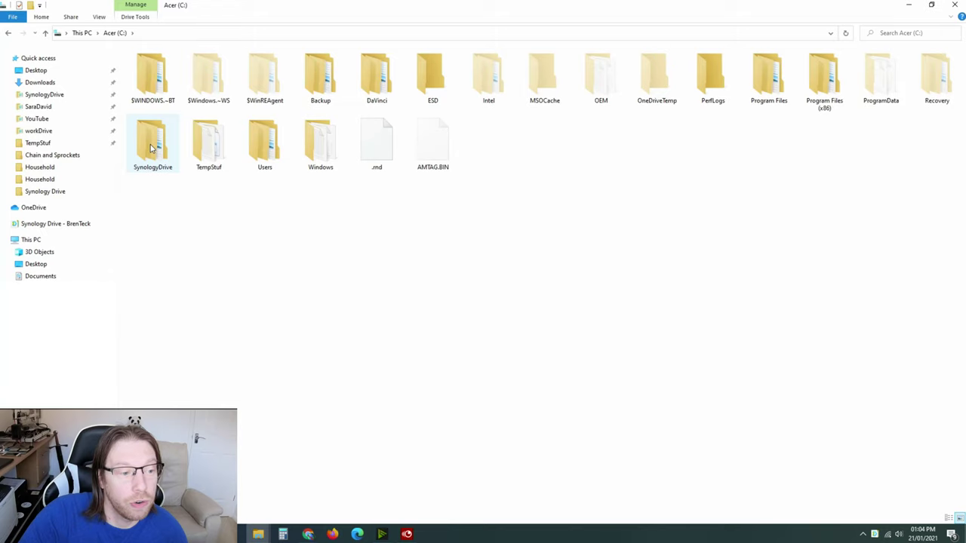
double_click(151, 148)
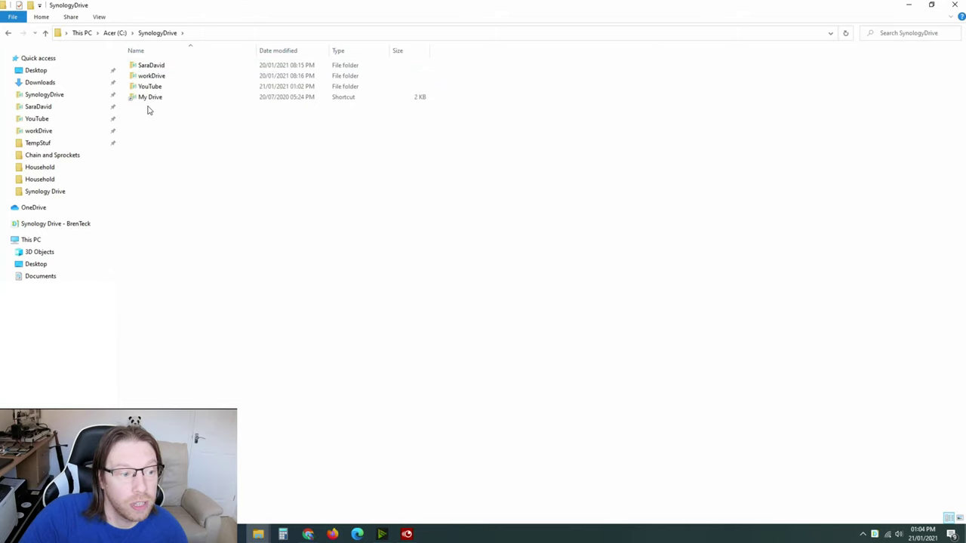
- Create a new folder named 'test' inside SynologyDrive
right_click(156, 126)
click(197, 249)
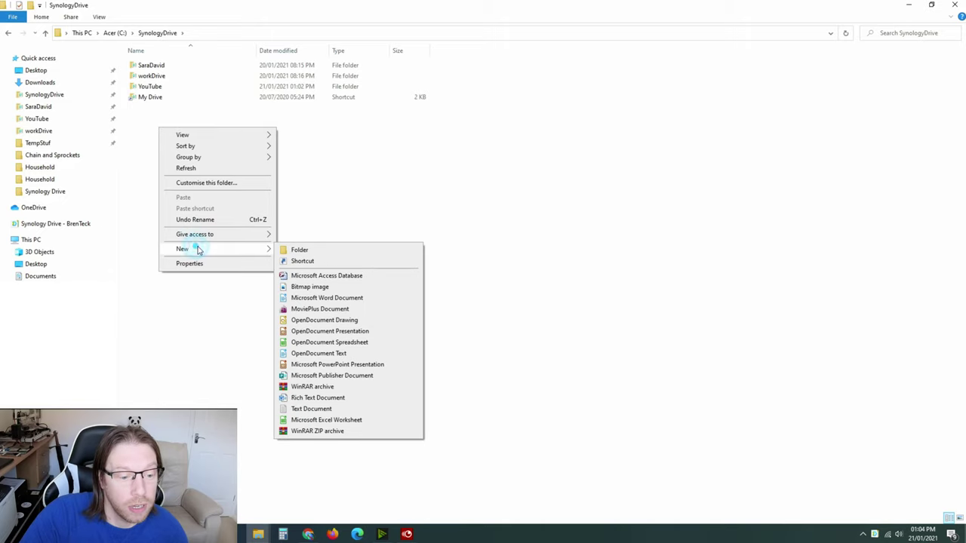
click(322, 250)
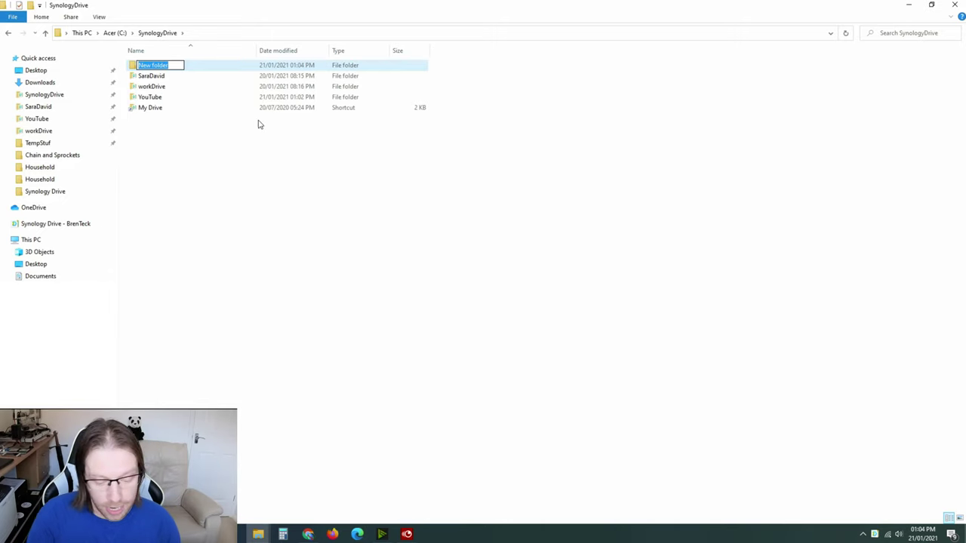
text(test)
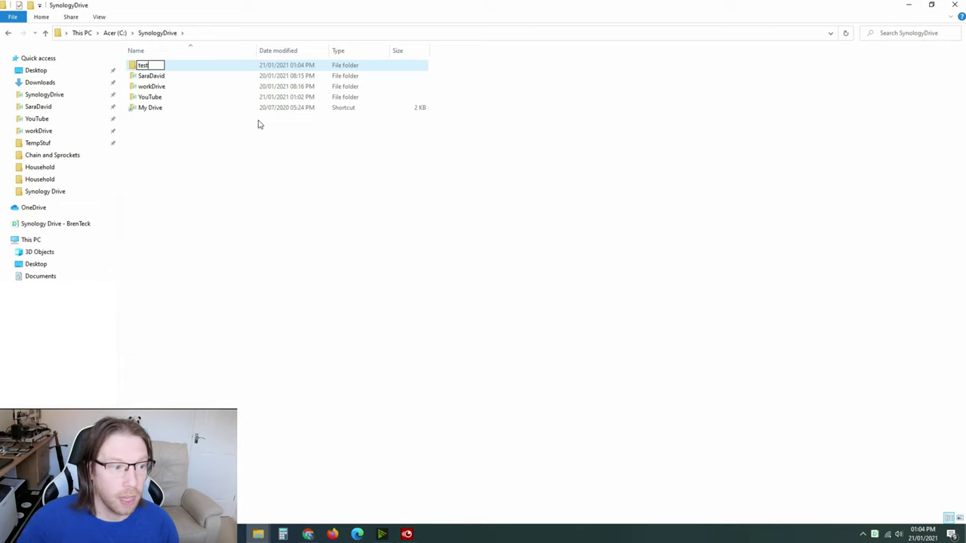
click(315, 166)
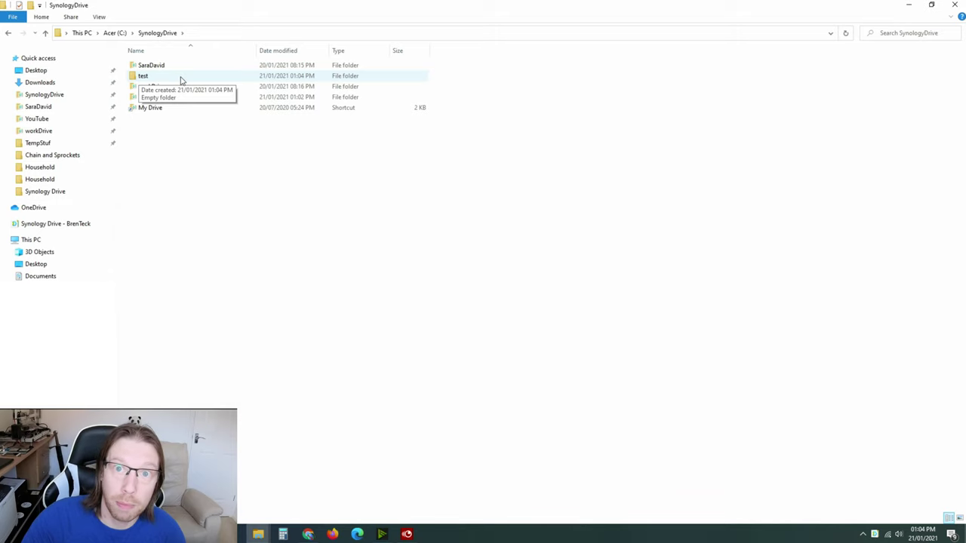
- Show the Synology Drive tray status panel and its options menu
right_click(875, 536)
click(876, 535)
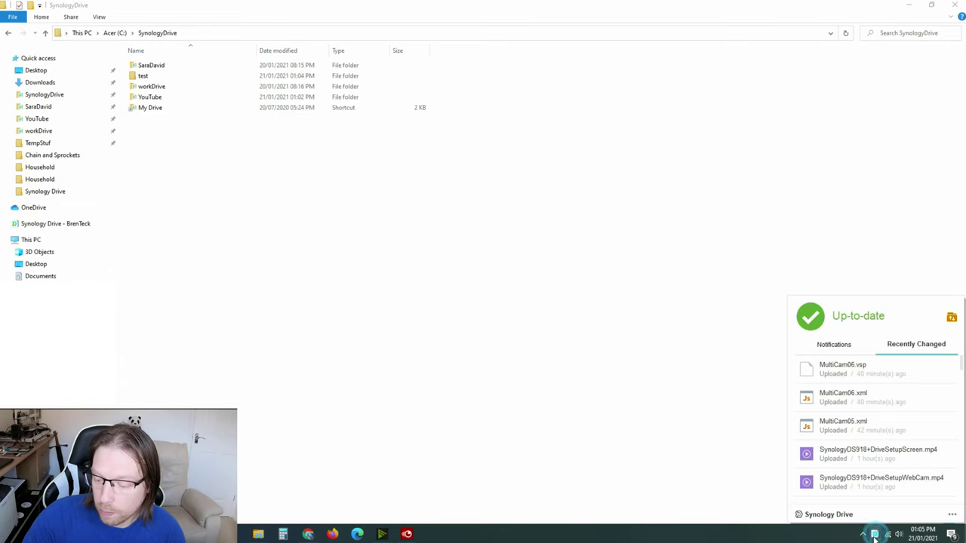
click(954, 516)
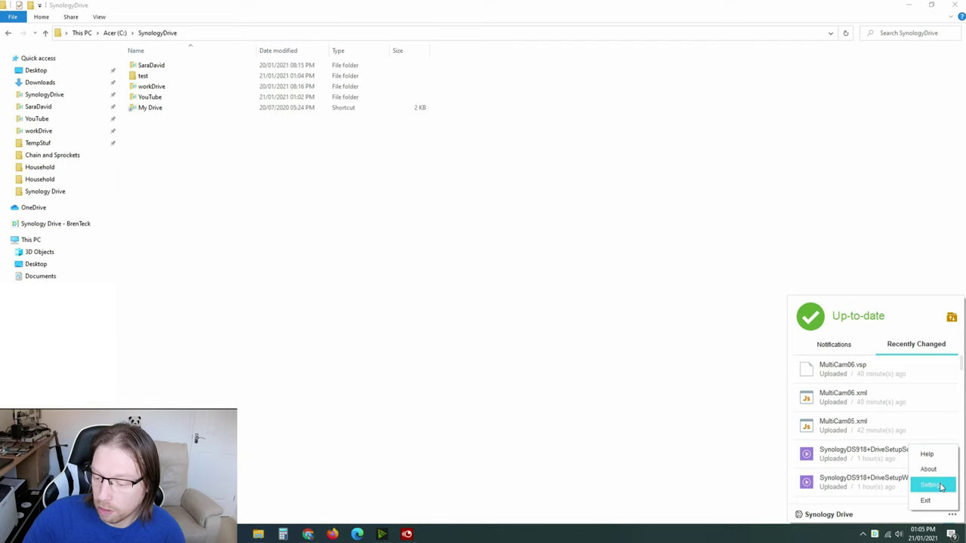
- Open the client settings and start a new sync task on the connected Synology NAS
click(936, 485)
click(647, 126)
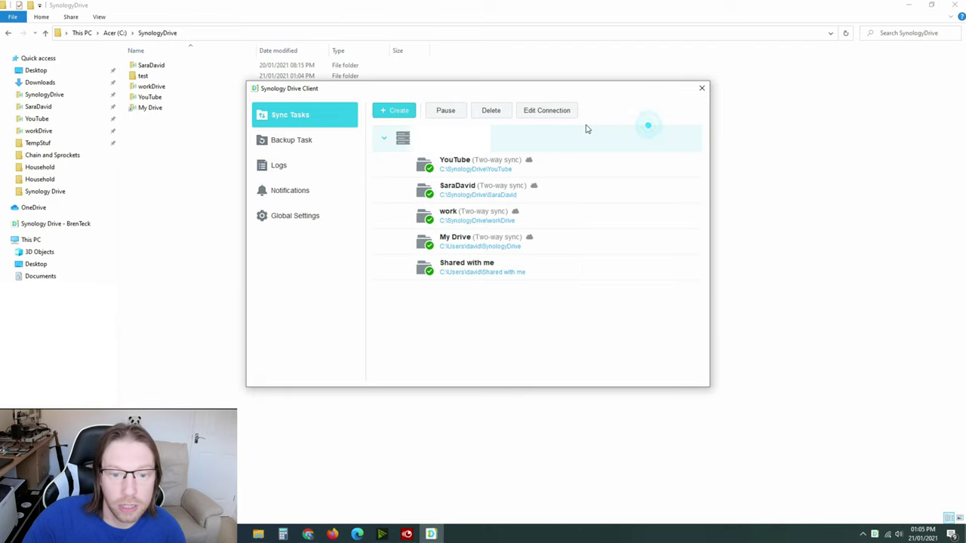
click(391, 111)
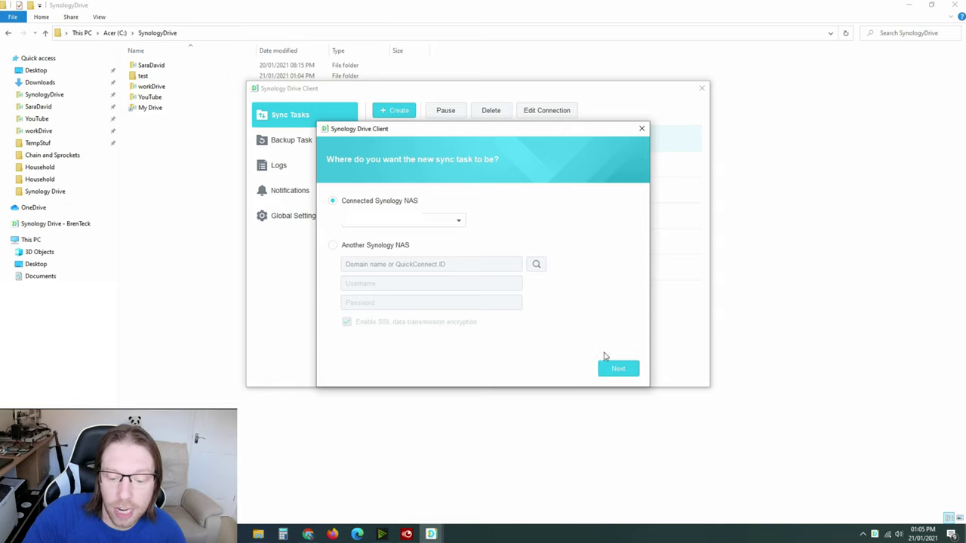
click(618, 370)
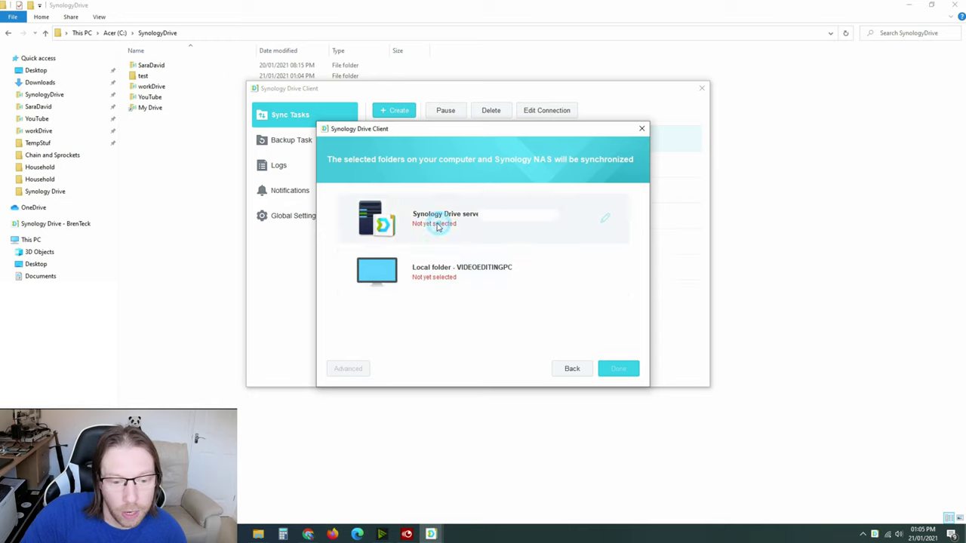
- Set the new task's server folder to Team Folder /SBN
click(604, 219)
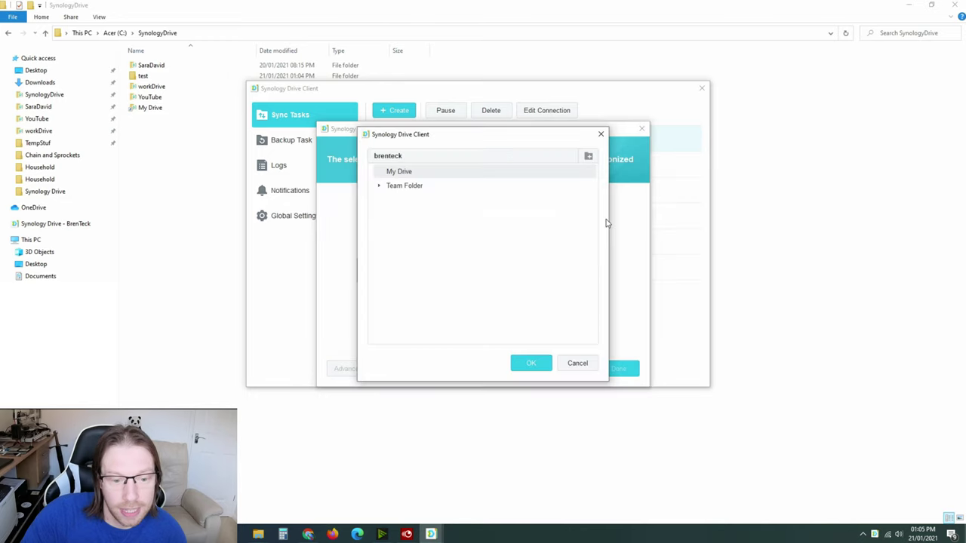
click(380, 187)
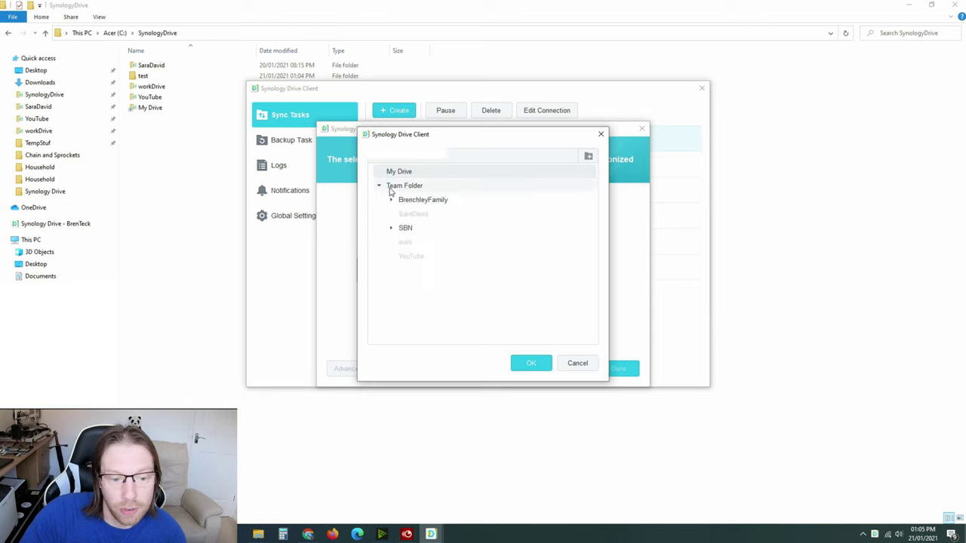
click(417, 202)
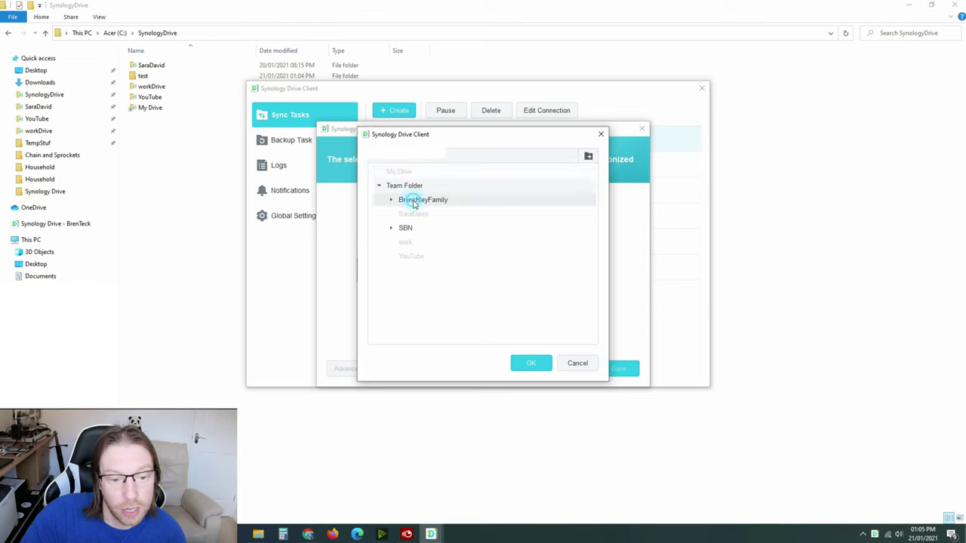
click(406, 226)
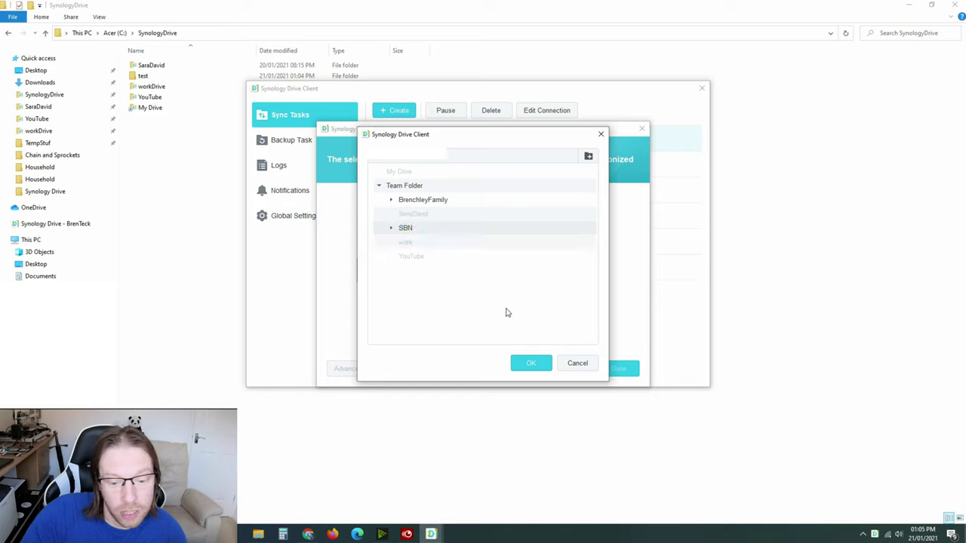
click(526, 367)
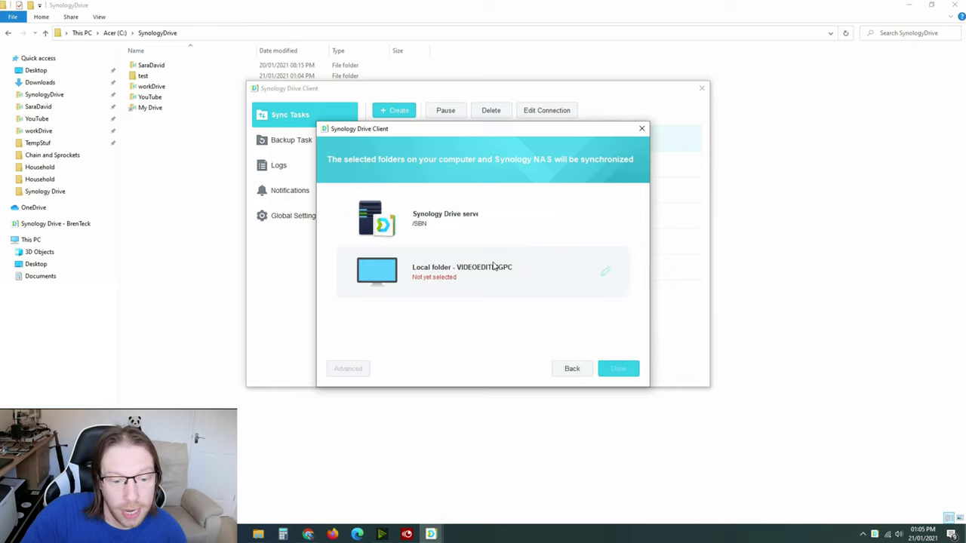
- Link the SBN task to C:\SynologyDrive\test without an extra SynologyDrive subfolder, and finish
click(605, 271)
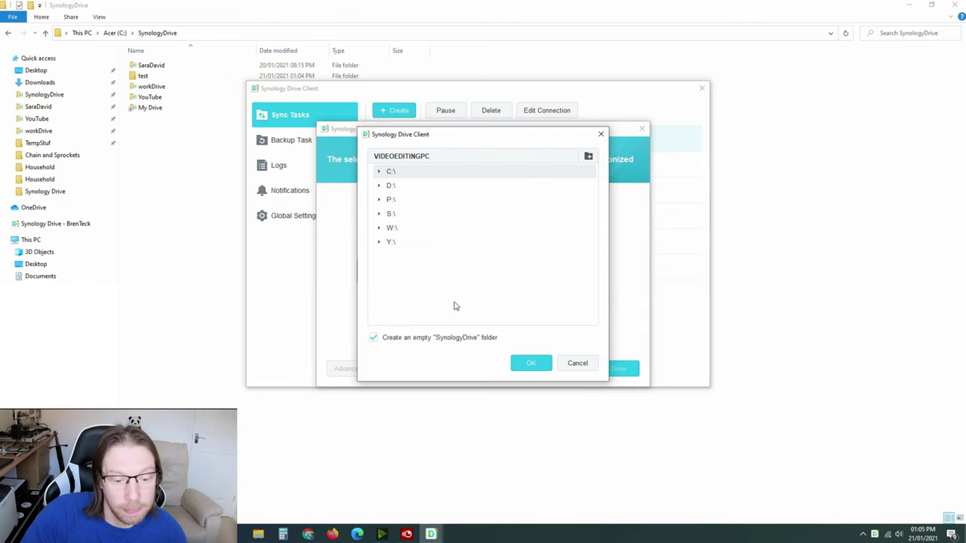
click(380, 172)
click(391, 256)
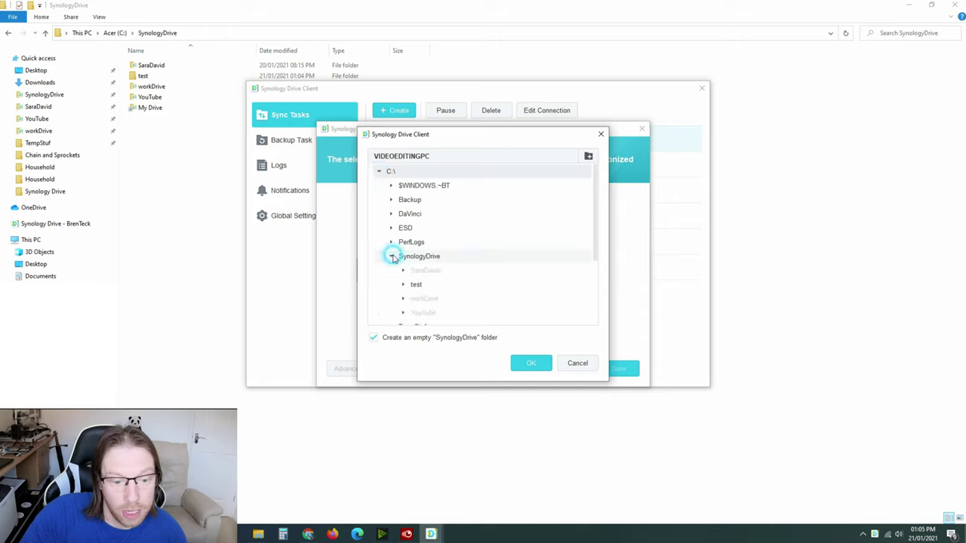
click(416, 285)
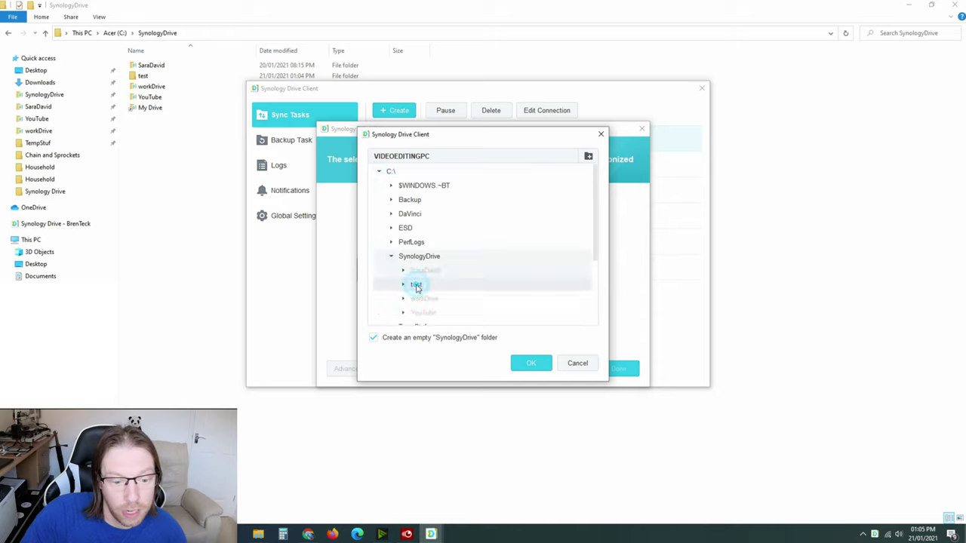
click(375, 340)
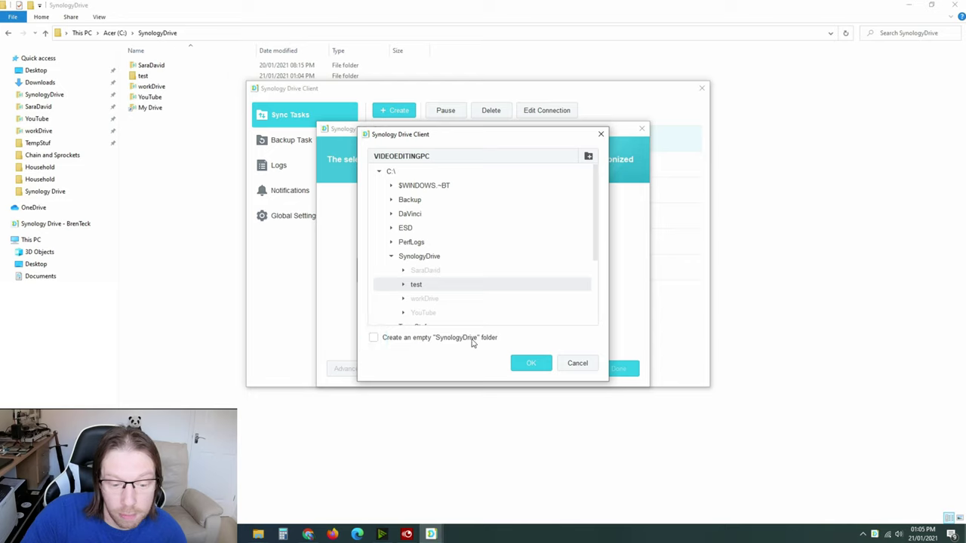
click(527, 365)
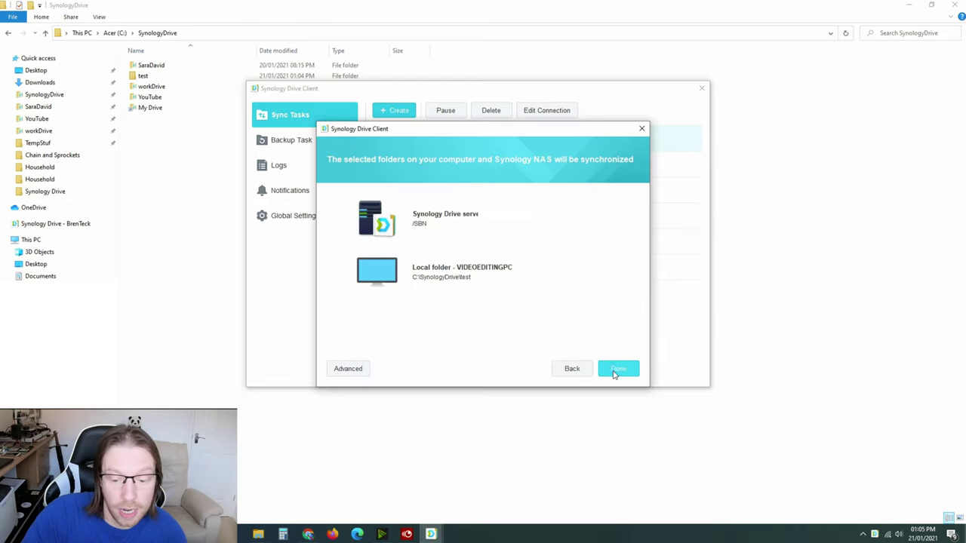
click(615, 372)
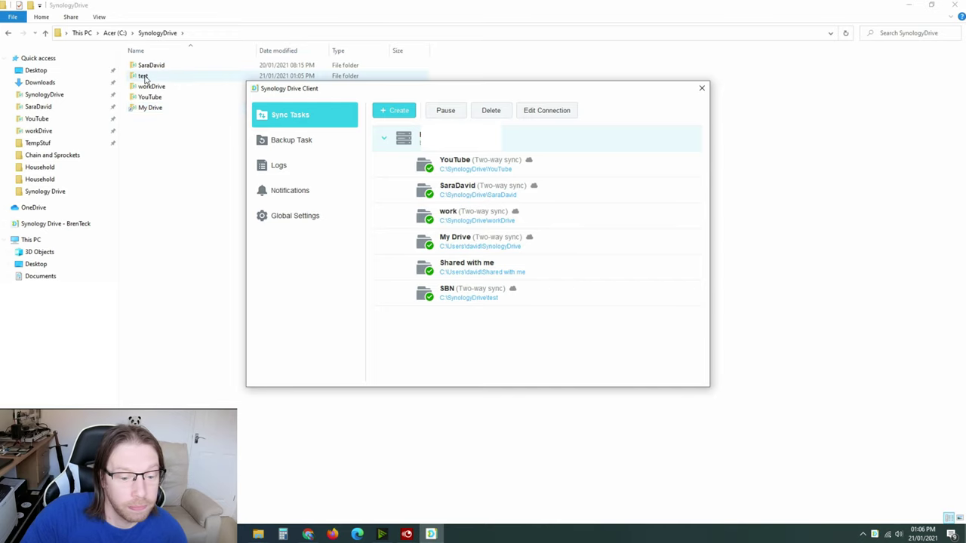
- In the test folder, pin EdPack Architects & Designers.pdf's local copy permanently
click(145, 78)
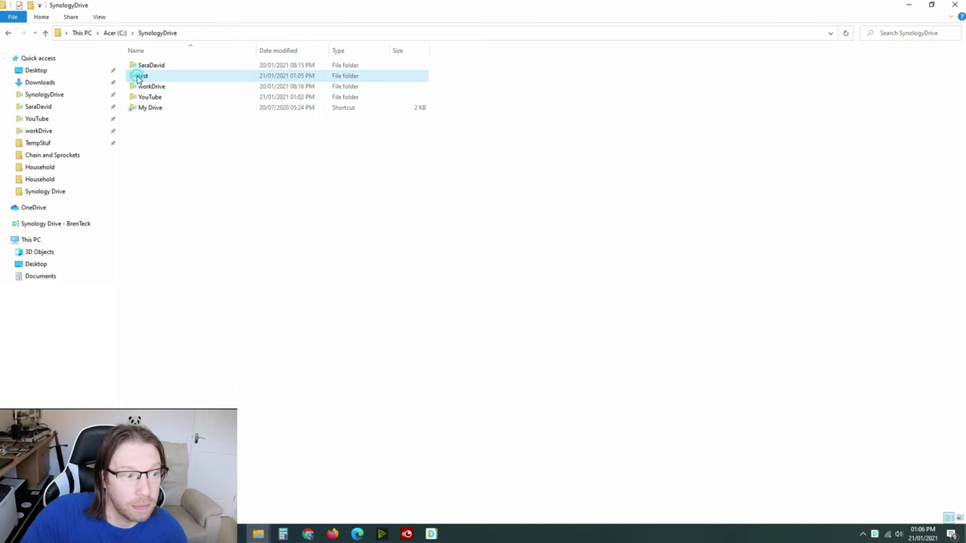
double_click(140, 79)
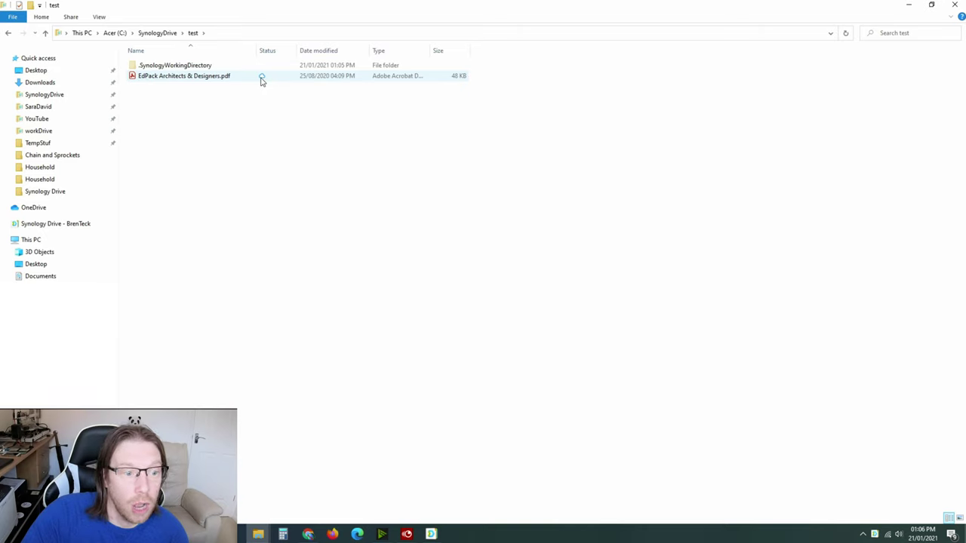
right_click(172, 79)
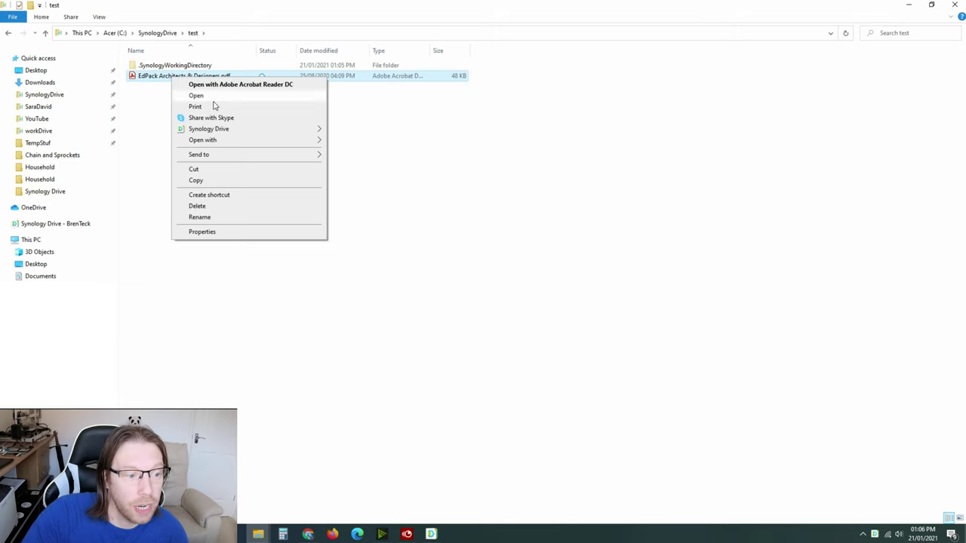
mouse_move(207, 129)
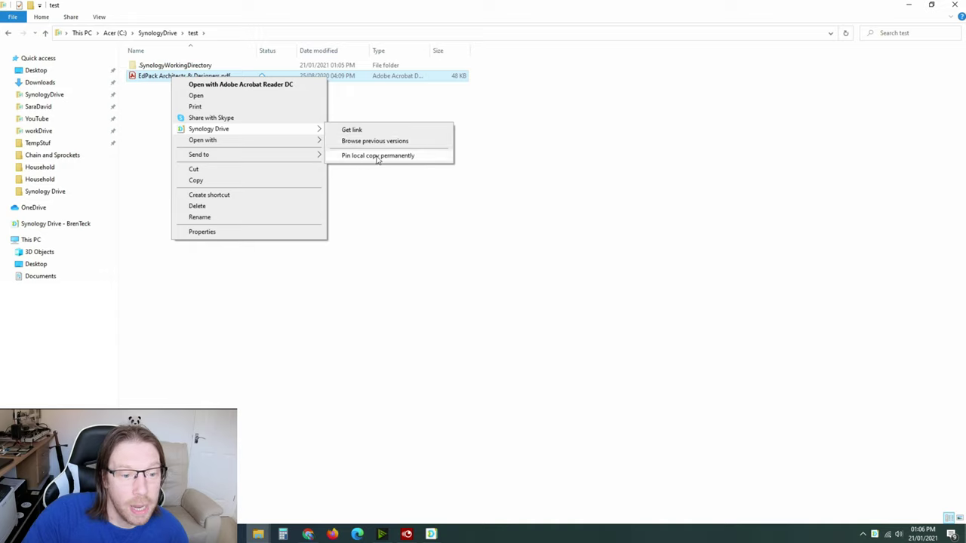
click(381, 155)
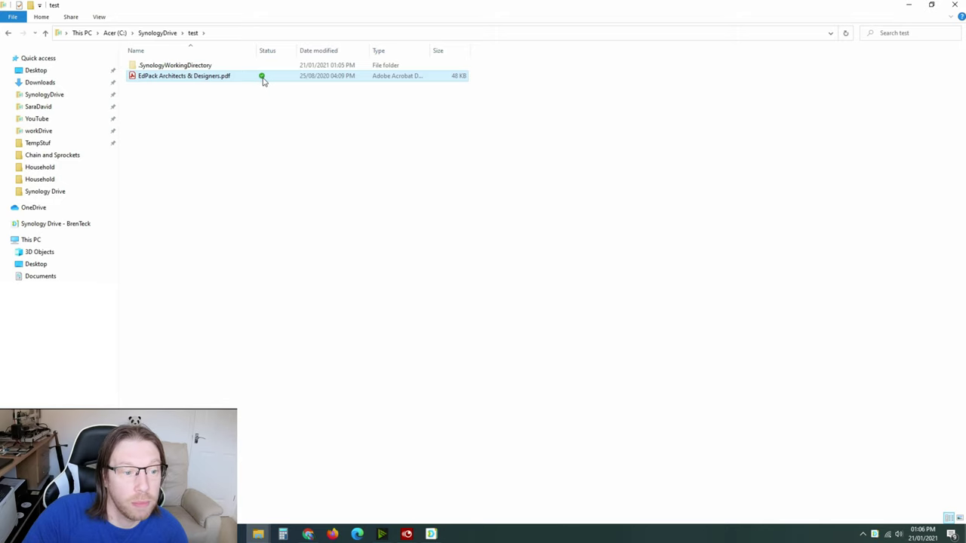
- Unpin the PDF's local copy through the Synology Drive menu
right_click(208, 80)
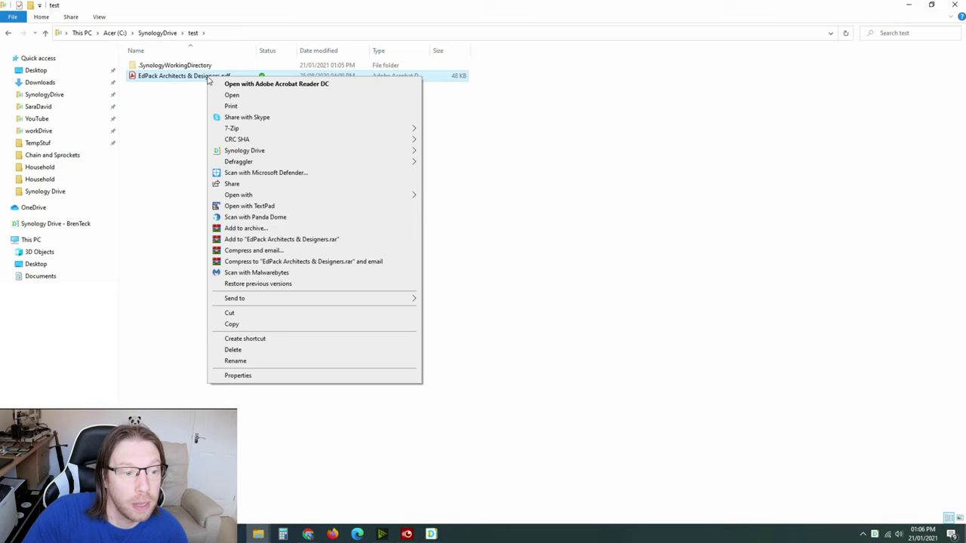
click(249, 152)
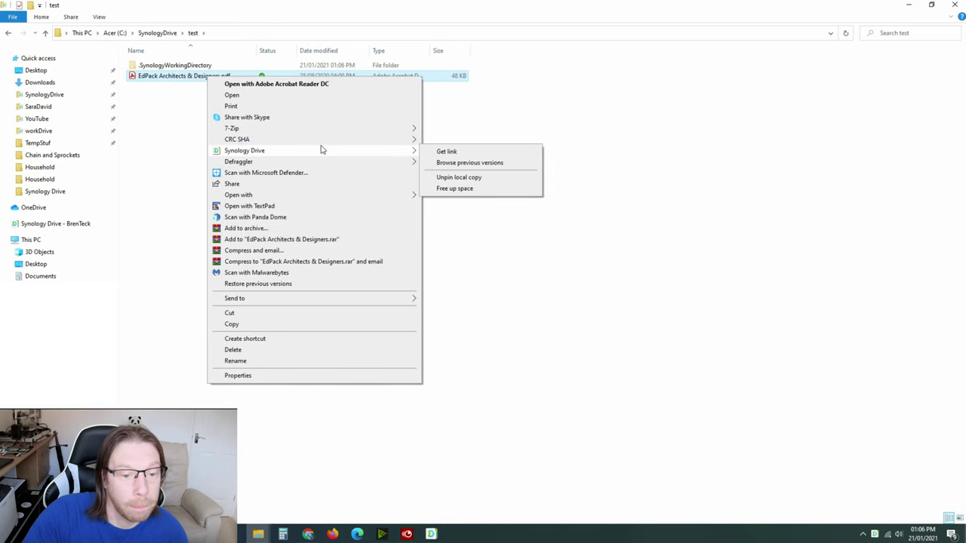
click(446, 185)
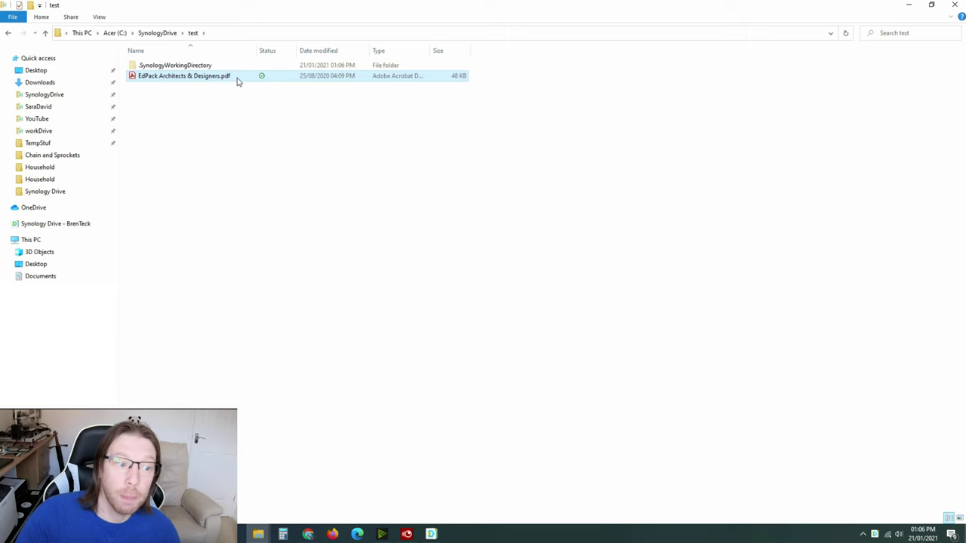
- Free up the PDF's local disk space, cancelling an accidental rename
right_click(236, 77)
click(301, 152)
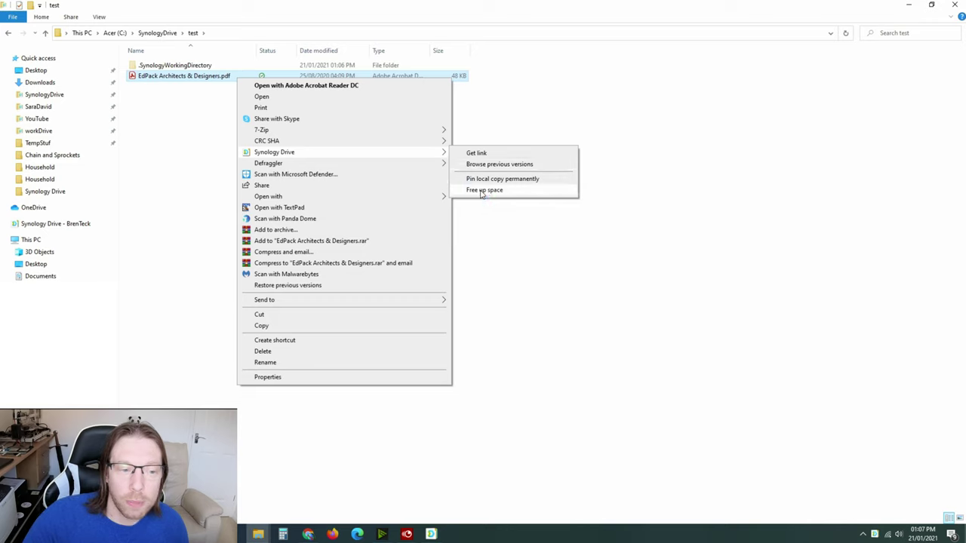
click(484, 190)
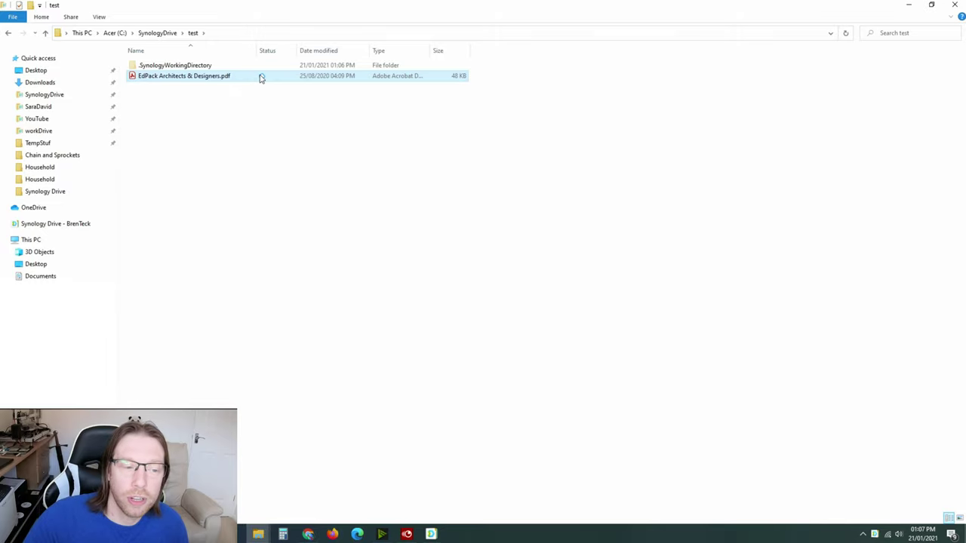
click(188, 76)
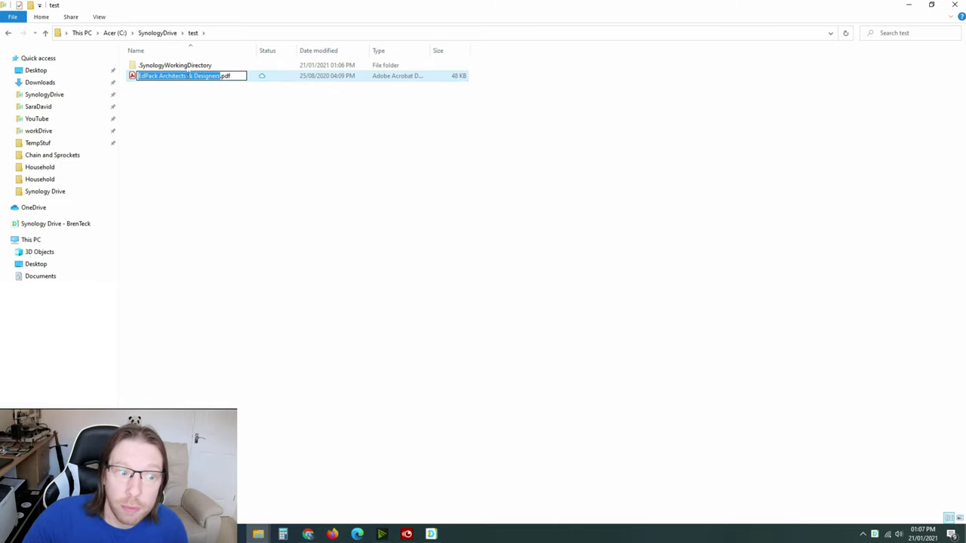
click(254, 90)
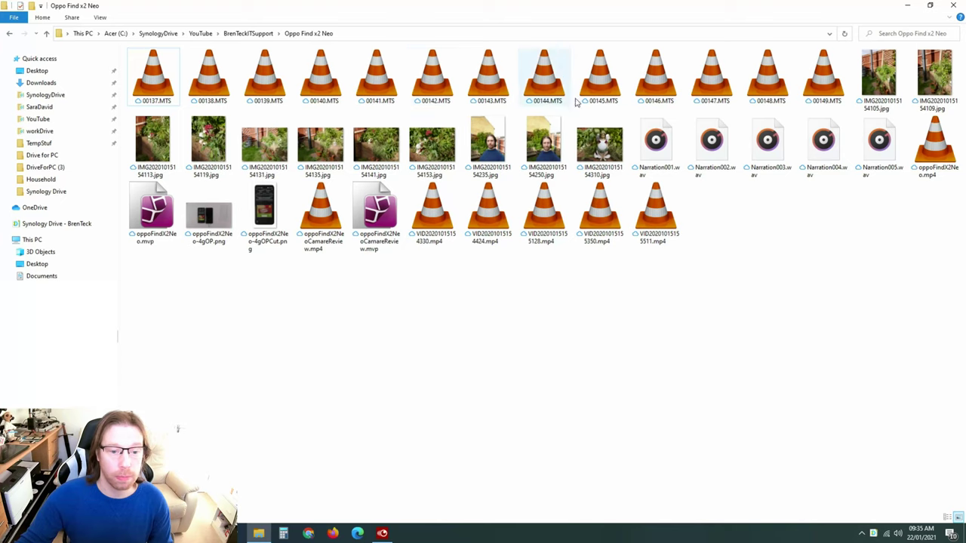
- Open IMG20201015154153.jpg in Photos so it downloads locally, then close the viewer
click(427, 143)
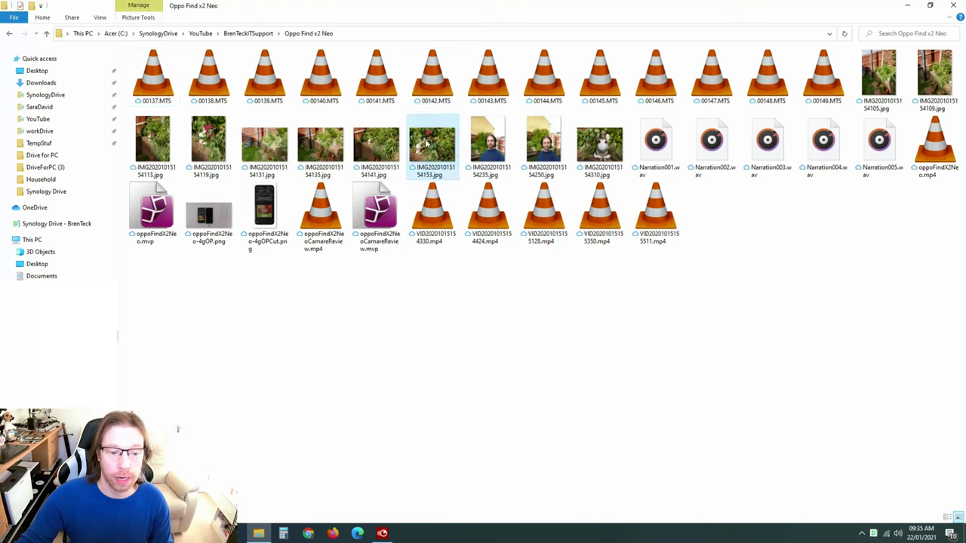
double_click(413, 175)
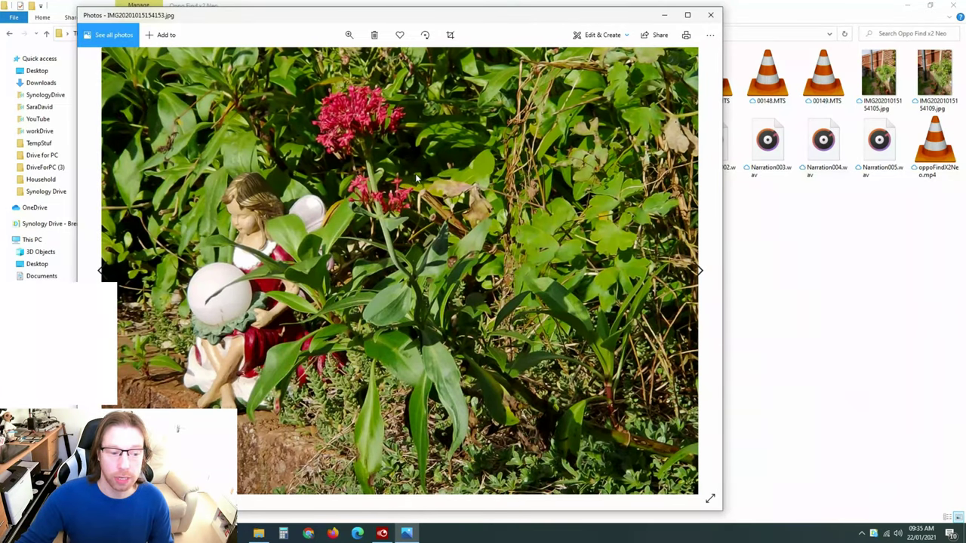
click(713, 15)
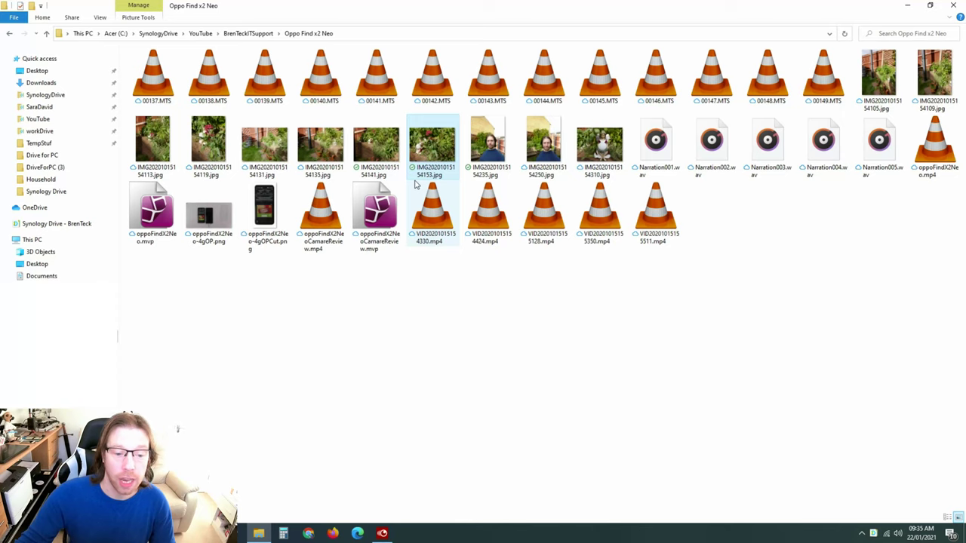
- Free up the local space used by IMG20201015154141.jpg via Synology Drive
right_click(369, 134)
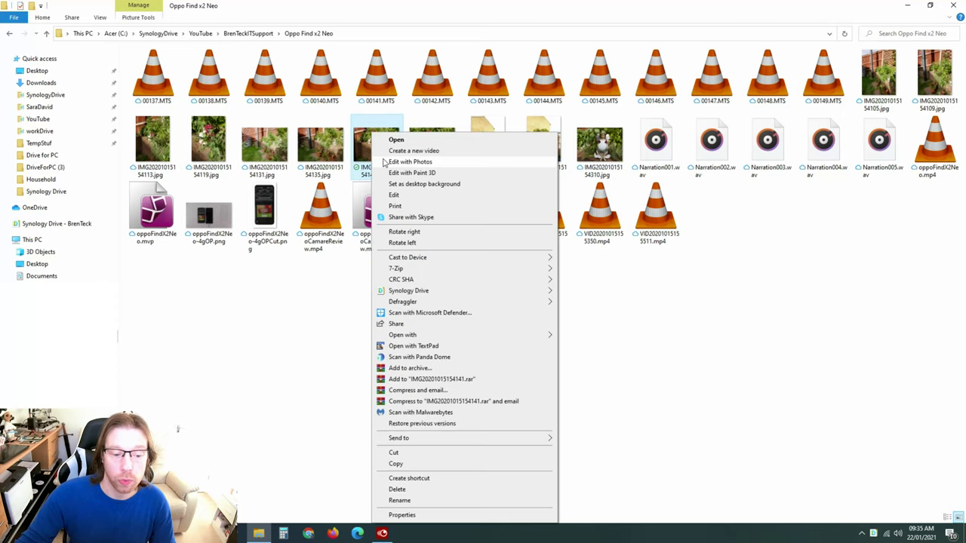
mouse_move(491, 294)
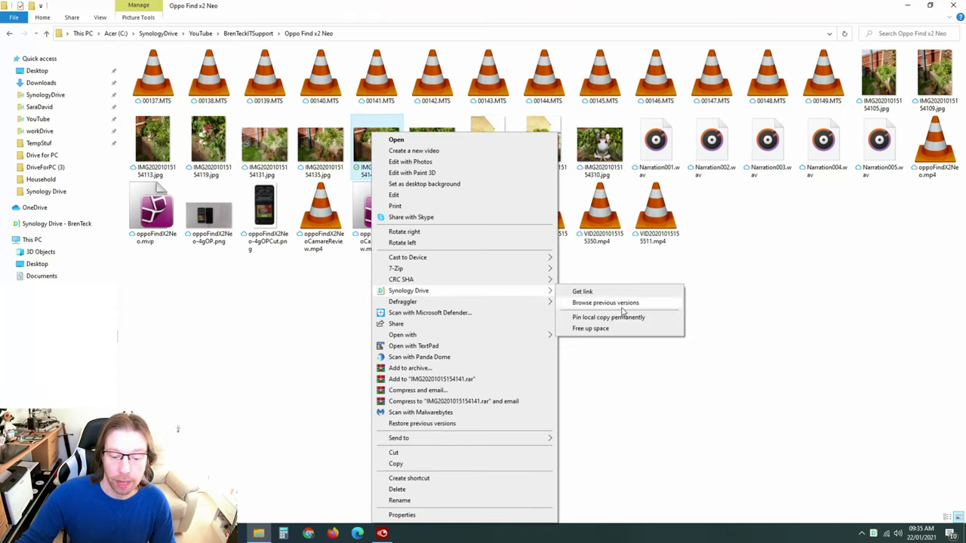
click(600, 329)
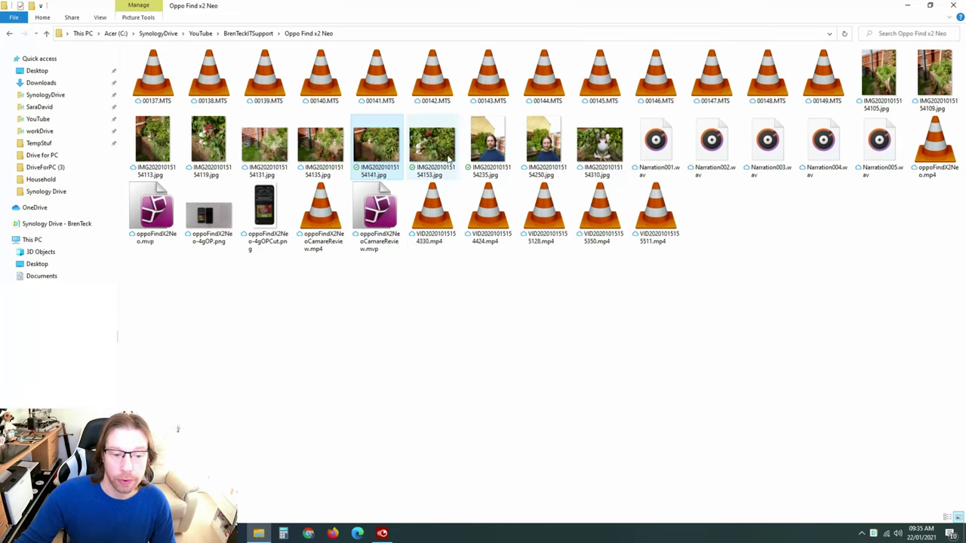
- Select the photos ending 54235 and 54153 and free up their local space together
click(506, 151)
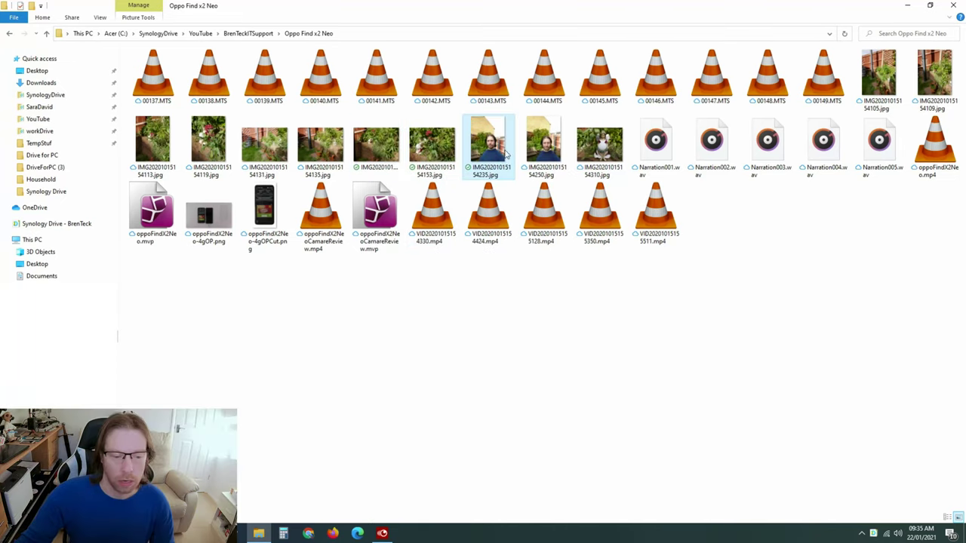
shift+click(382, 150)
shift+click(435, 145)
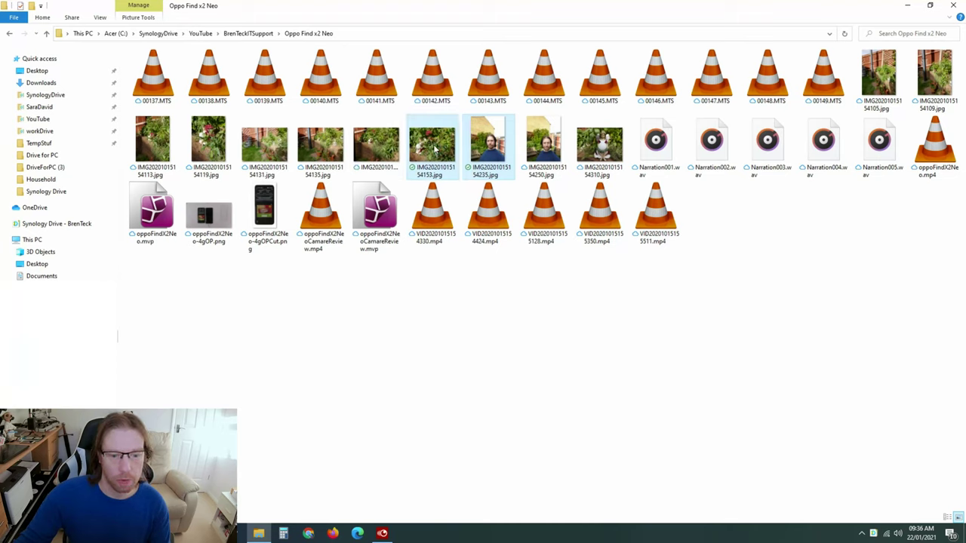
right_click(435, 146)
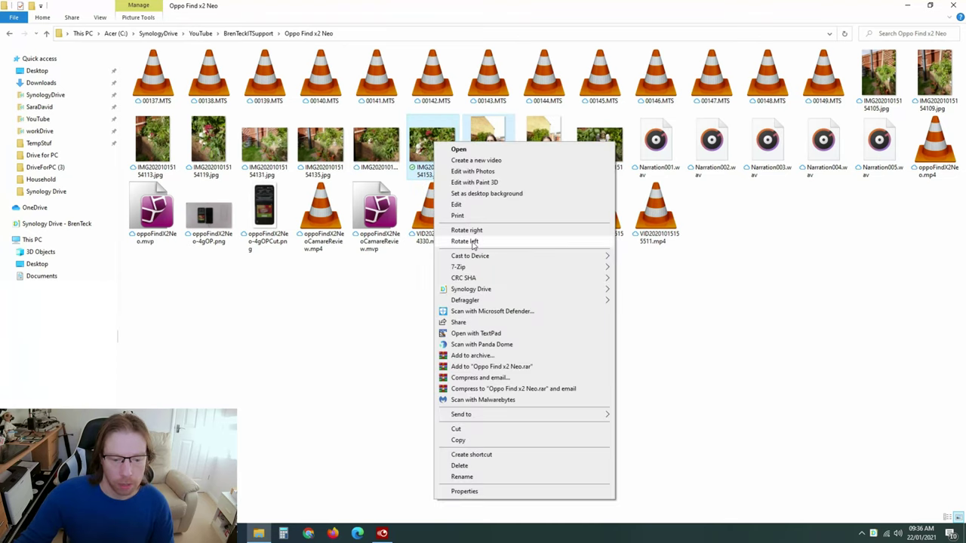
mouse_move(507, 292)
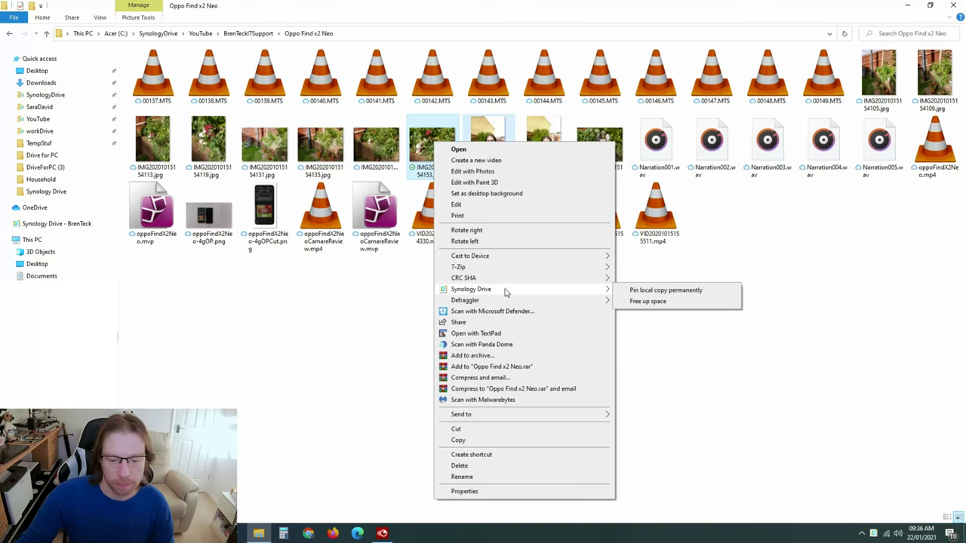
click(640, 302)
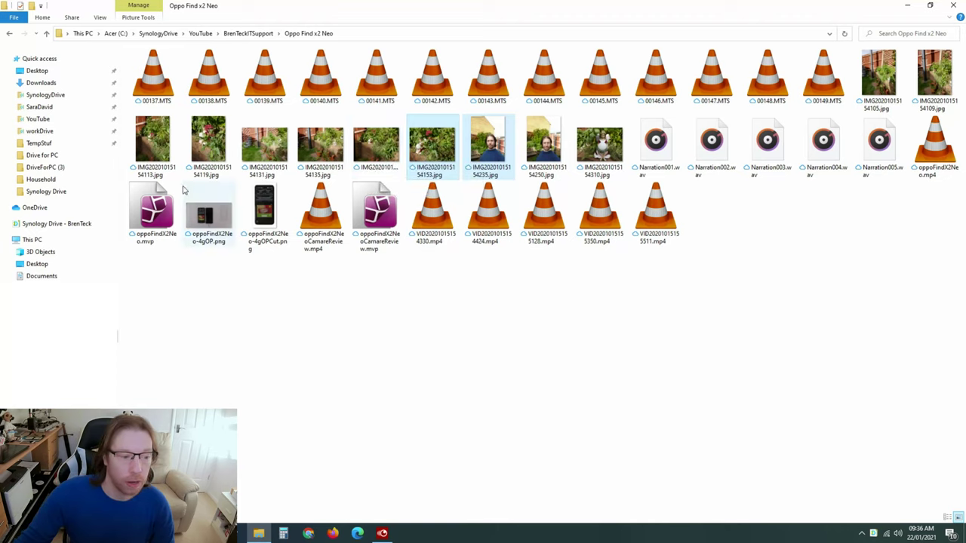
- Browse previous versions of oppoFindX2Neo.mvp through the Synology Drive menu
click(147, 214)
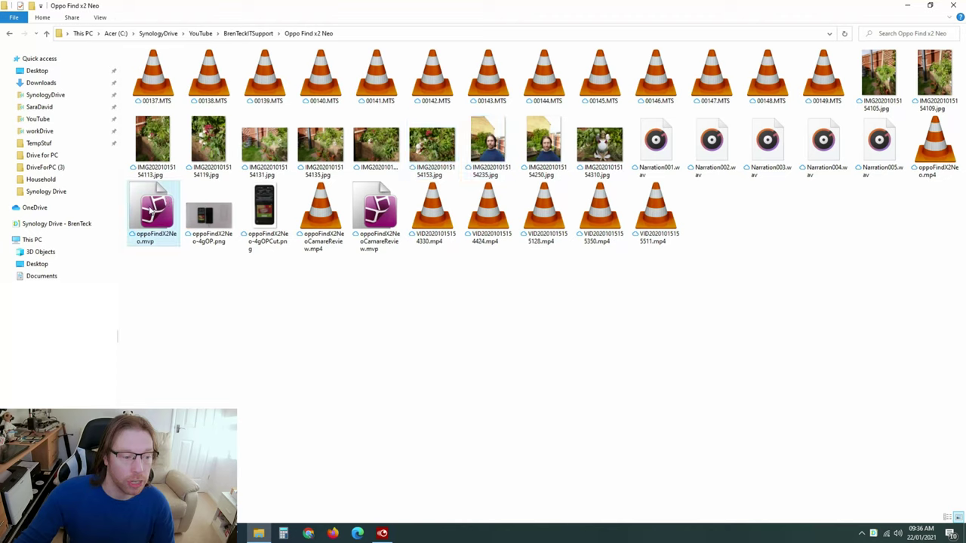
right_click(150, 212)
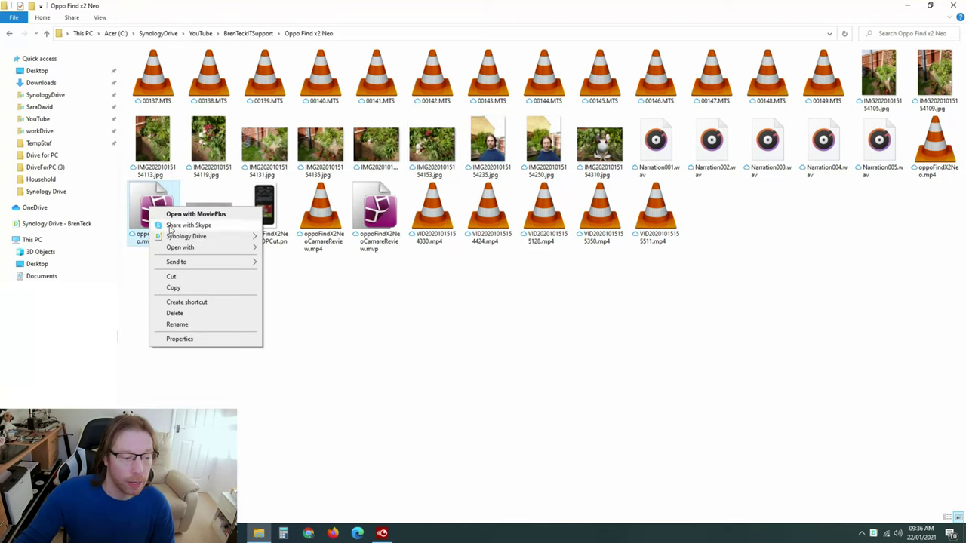
mouse_move(202, 239)
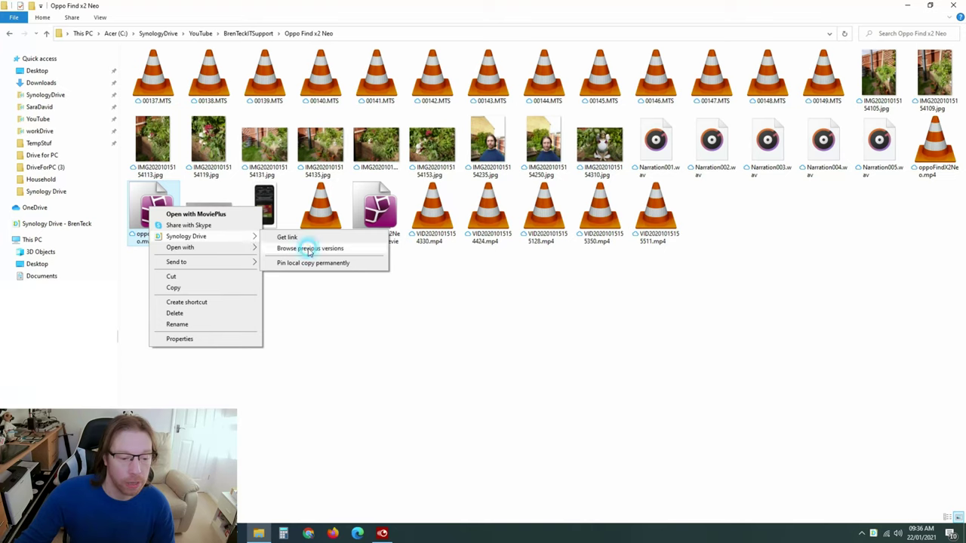
click(305, 248)
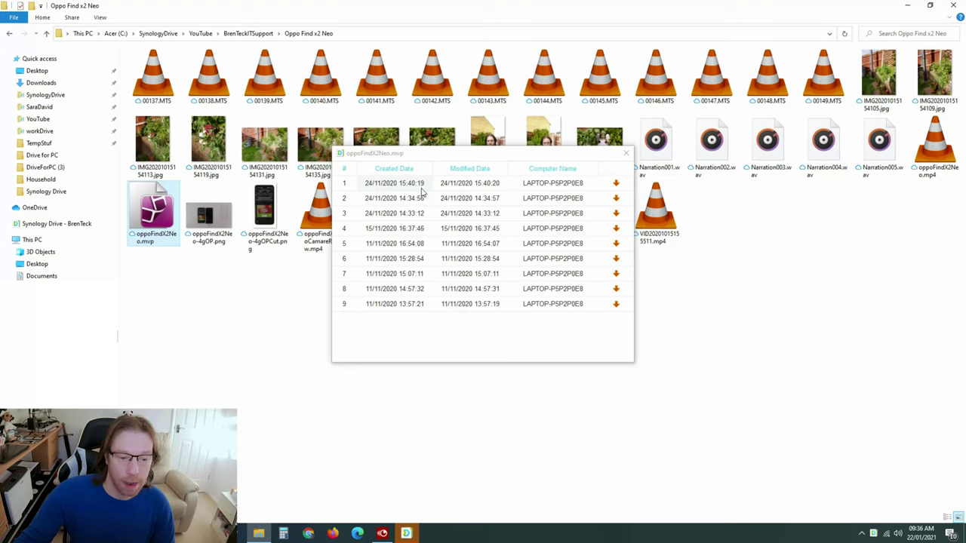
- Start downloading the most recent earlier version, then cancel the save dialog
click(617, 185)
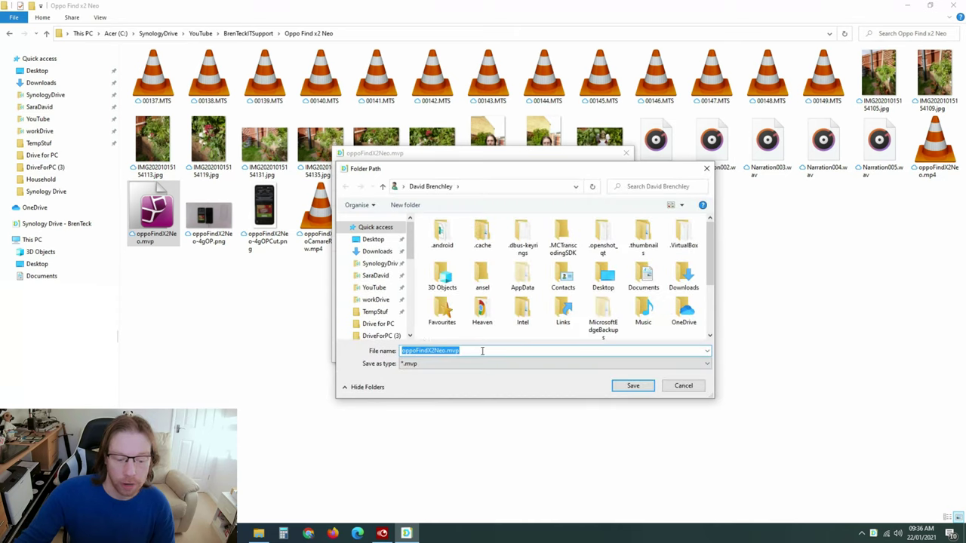
click(446, 352)
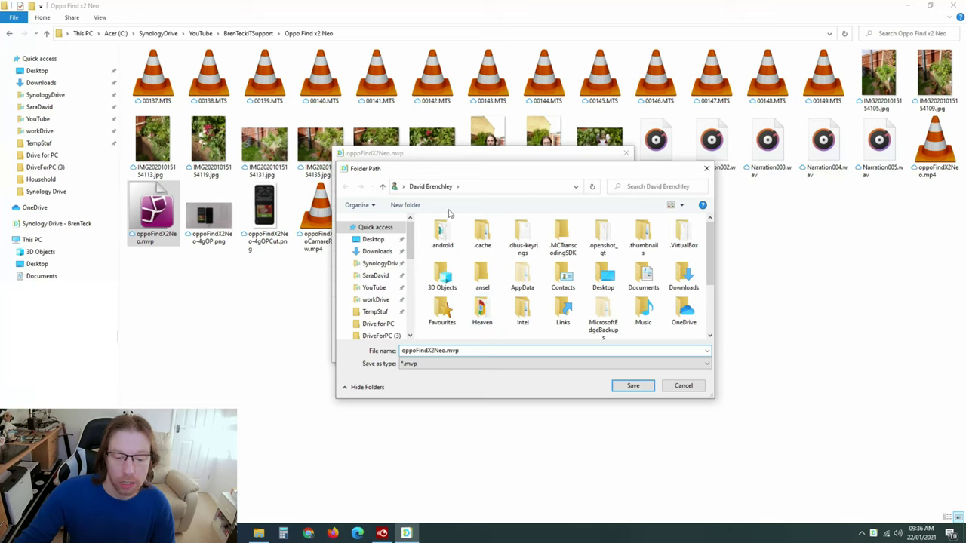
click(684, 387)
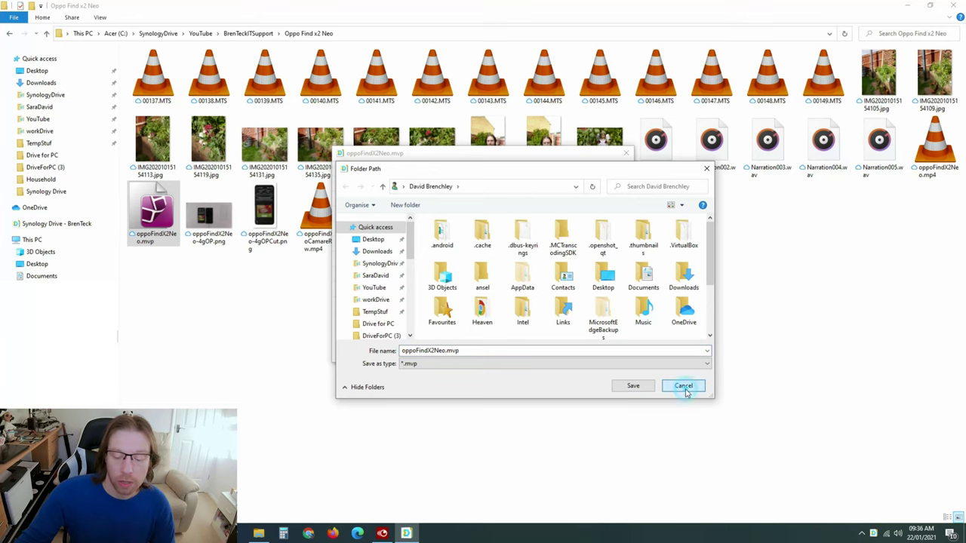